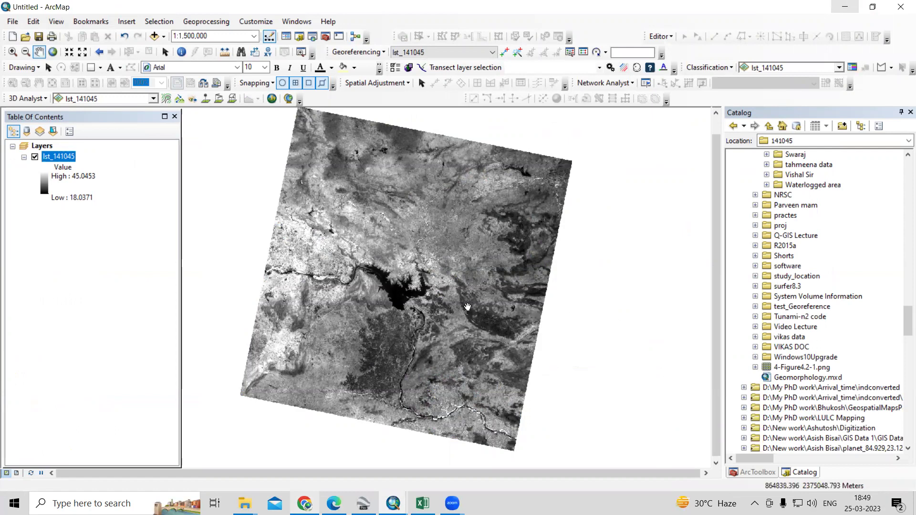
Zoom the lst_141045 raster in to 1:1,000,000, then switch to the Chrome browser
{"action": "scroll", "coordinate": [314, 278], "scroll_direction": "down", "scroll_amount": 1}
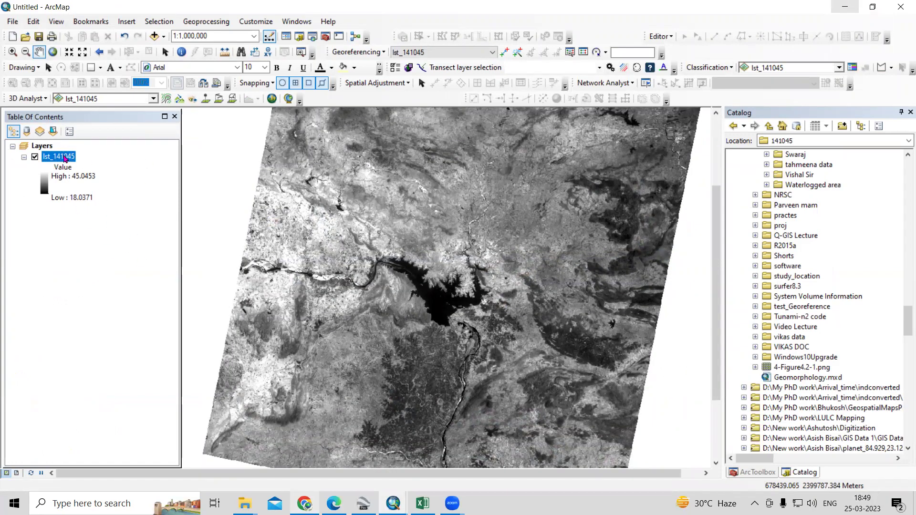
{"action": "mouse_move", "coordinate": [304, 503]}
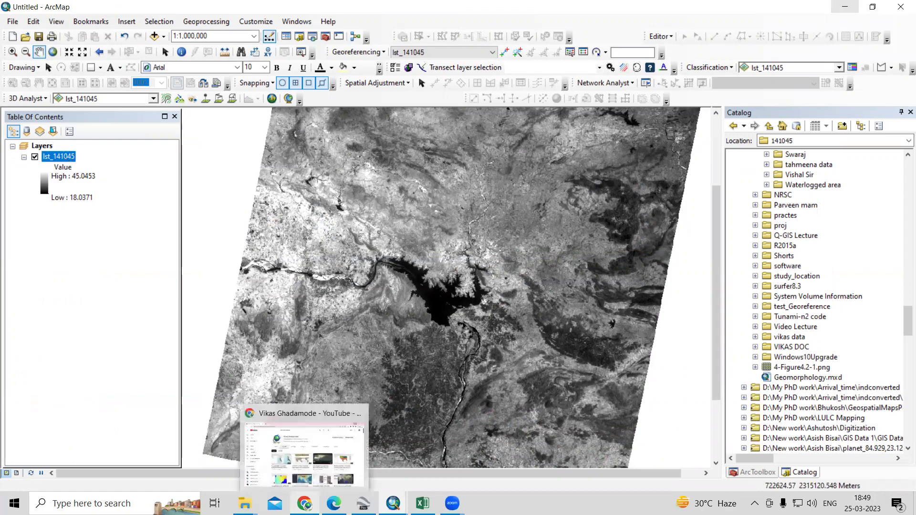
{"action": "left_click", "coordinate": [295, 449]}
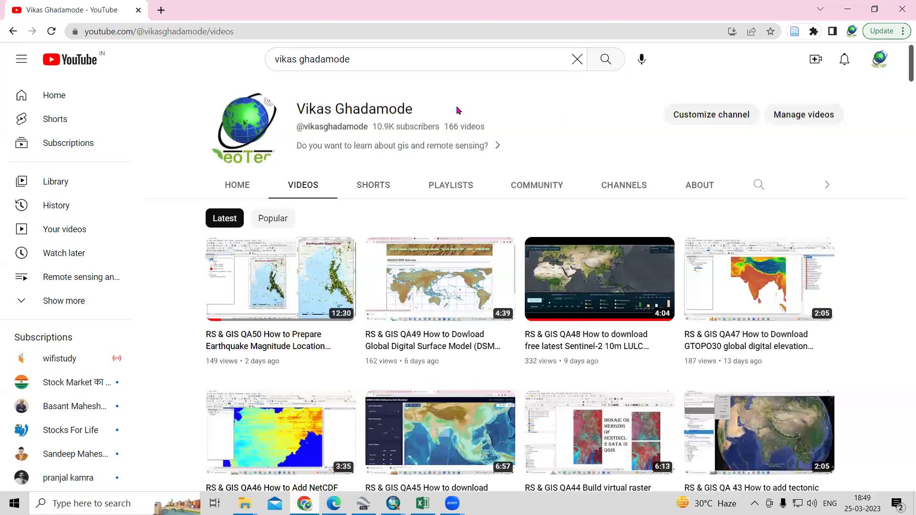
Browse down and back up the GIS channel's YouTube Videos page, then minimize the browser
{"action": "scroll", "coordinate": [457, 144], "scroll_direction": "down", "scroll_amount": 7}
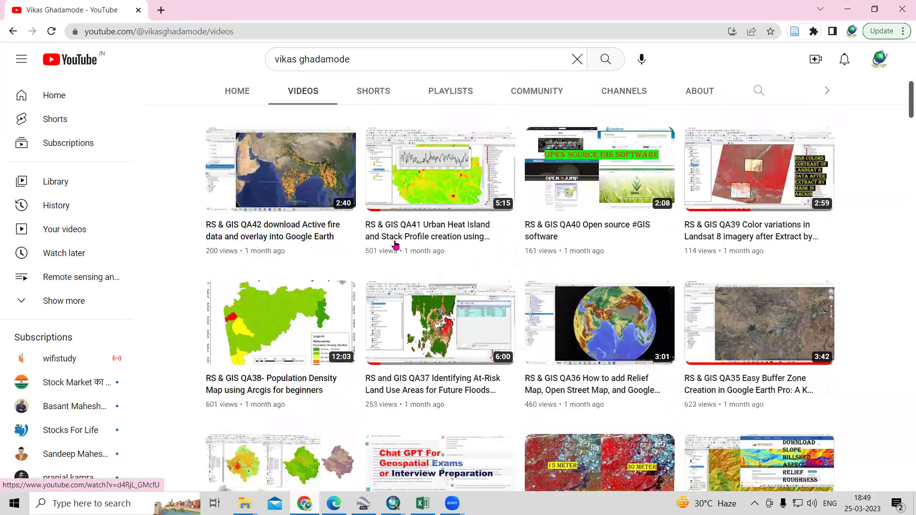
{"action": "scroll", "coordinate": [365, 328], "scroll_direction": "down", "scroll_amount": 5}
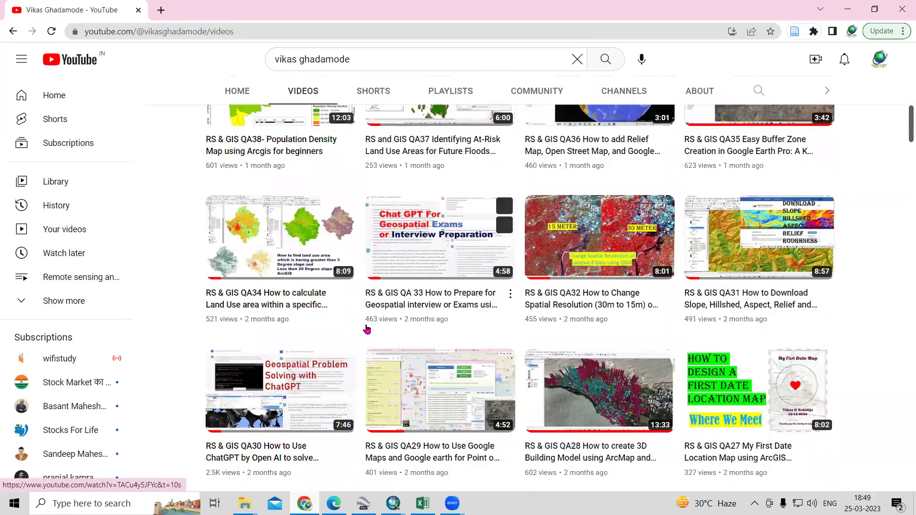
{"action": "scroll", "coordinate": [366, 329], "scroll_direction": "down", "scroll_amount": 6}
{"action": "scroll", "coordinate": [257, 352], "scroll_direction": "down", "scroll_amount": 3}
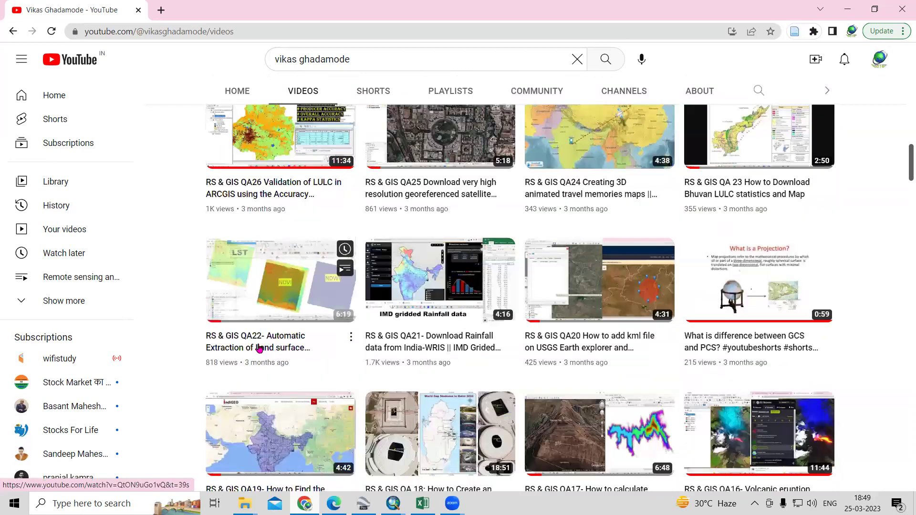
{"action": "scroll", "coordinate": [304, 342], "scroll_direction": "down", "scroll_amount": 10}
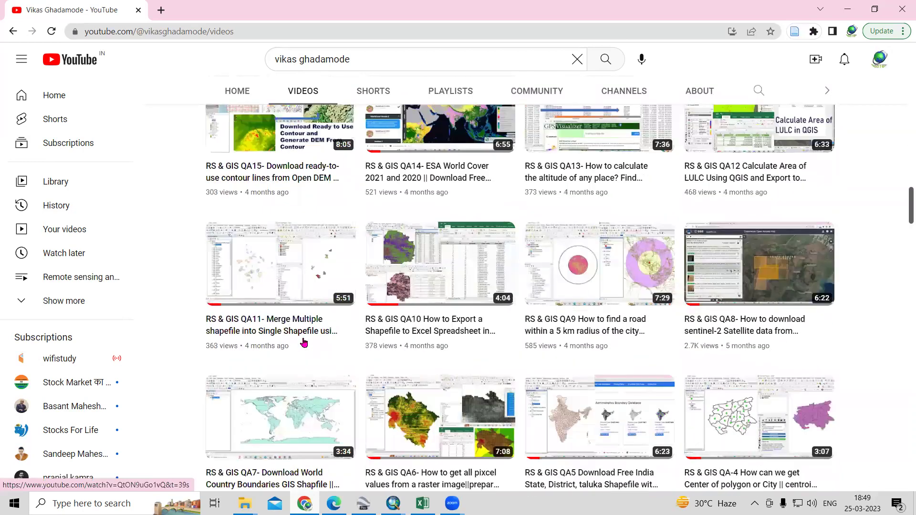
{"action": "scroll", "coordinate": [362, 351], "scroll_direction": "down", "scroll_amount": 8}
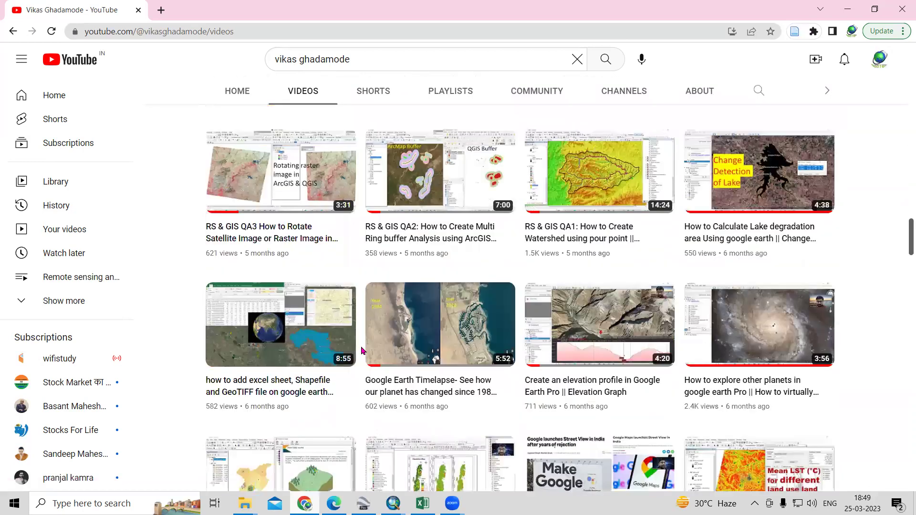
{"action": "scroll", "coordinate": [361, 350], "scroll_direction": "down", "scroll_amount": 8}
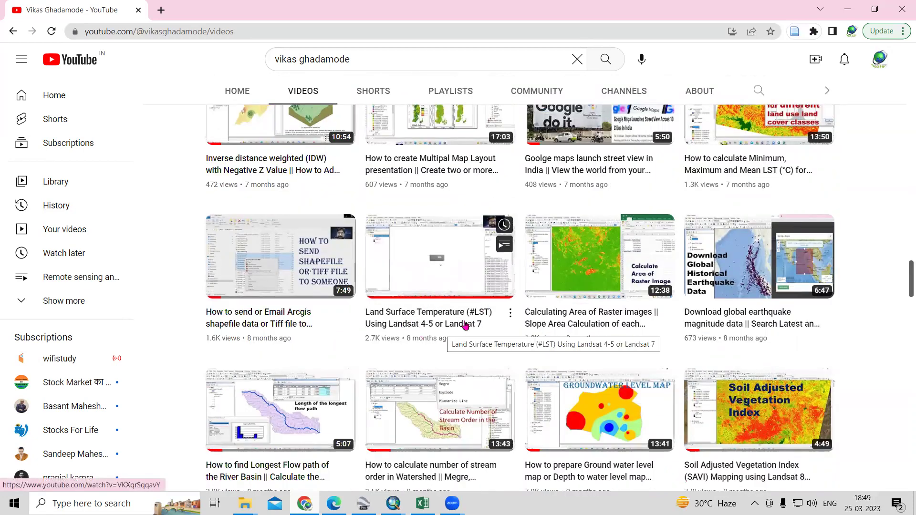
{"action": "scroll", "coordinate": [465, 327], "scroll_direction": "down", "scroll_amount": 6}
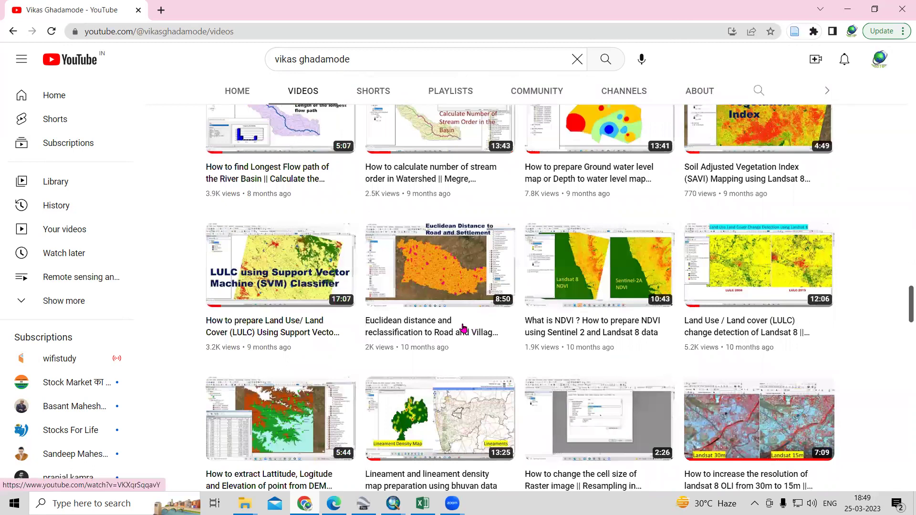
{"action": "scroll", "coordinate": [470, 328], "scroll_direction": "up", "scroll_amount": 10}
{"action": "scroll", "coordinate": [463, 327], "scroll_direction": "up", "scroll_amount": 15}
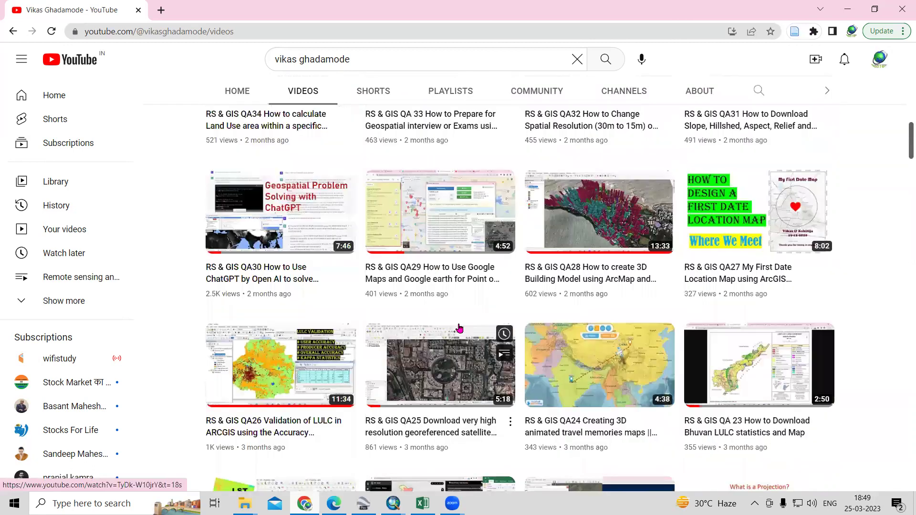
{"action": "scroll", "coordinate": [459, 328], "scroll_direction": "up", "scroll_amount": 13}
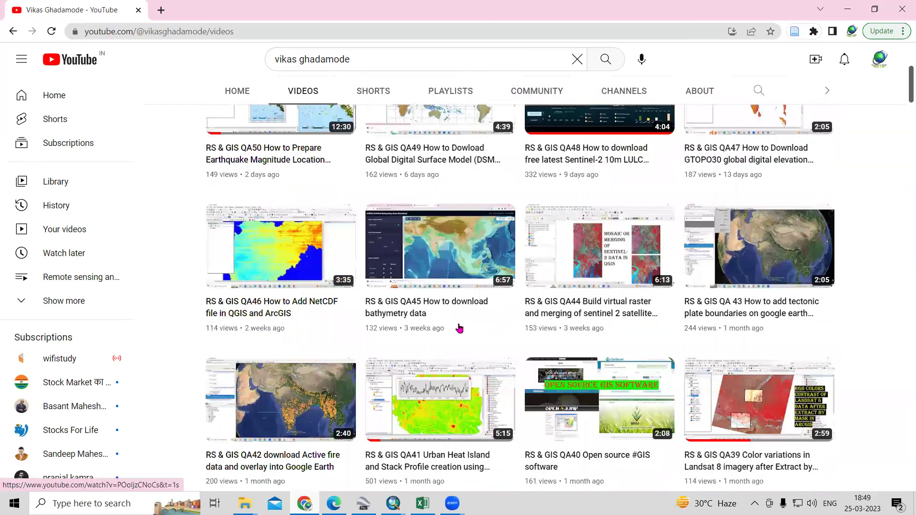
{"action": "scroll", "coordinate": [459, 329], "scroll_direction": "up", "scroll_amount": 4}
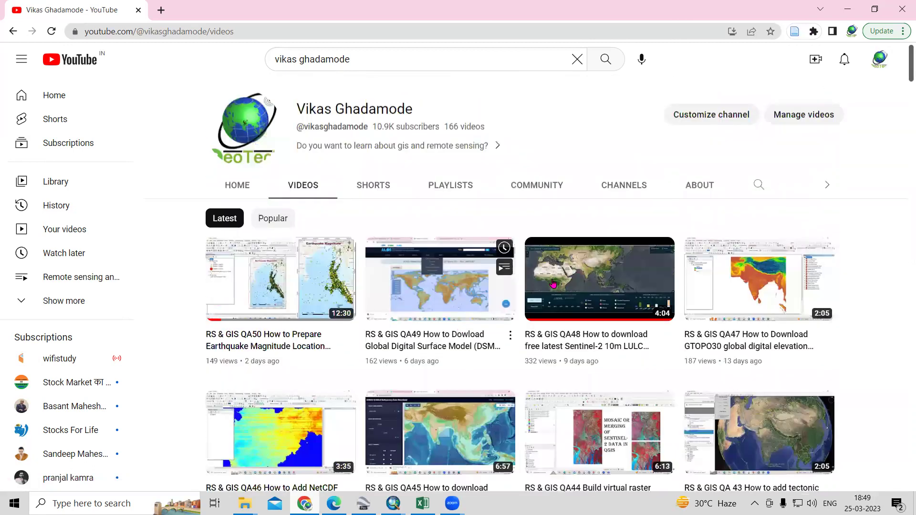
{"action": "left_click", "coordinate": [848, 11]}
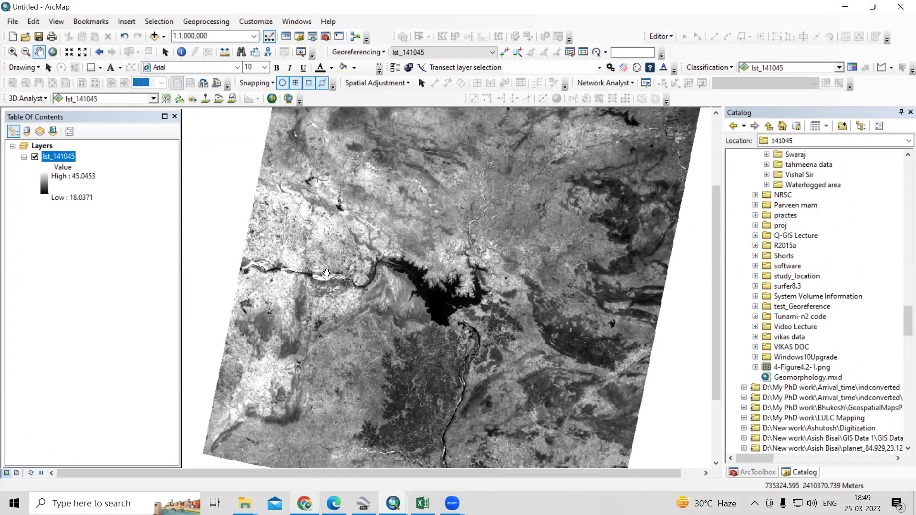
Symbolize lst_141045 as 5 Natural Breaks classes on a green-to-red colour ramp
{"action": "right_click", "coordinate": [57, 159]}
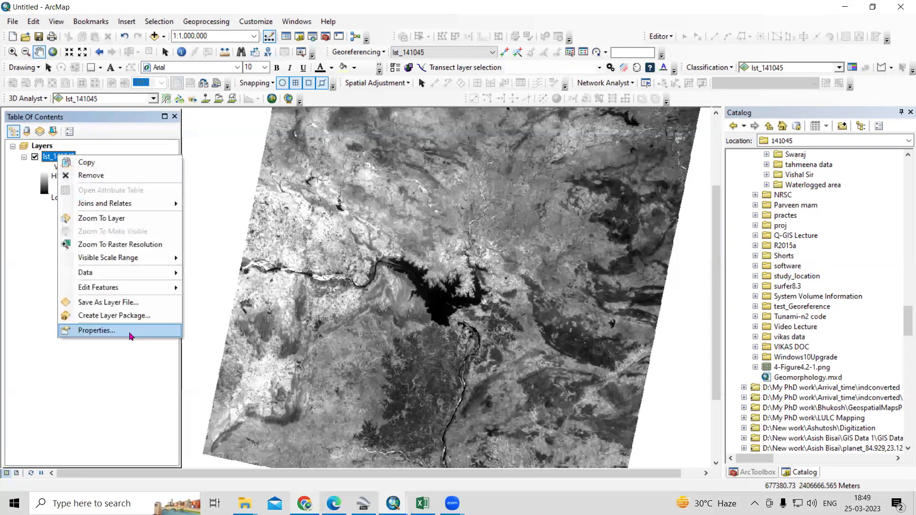
{"action": "left_click", "coordinate": [133, 332]}
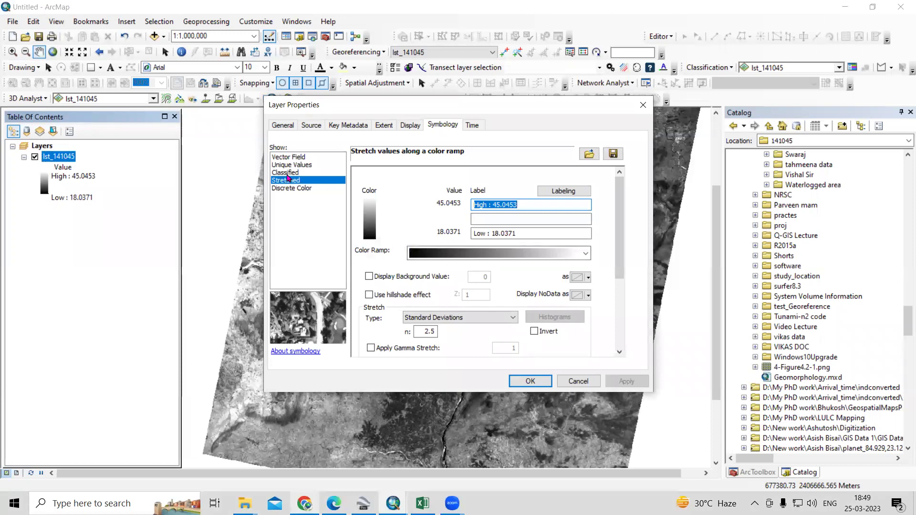
{"action": "left_click", "coordinate": [287, 173]}
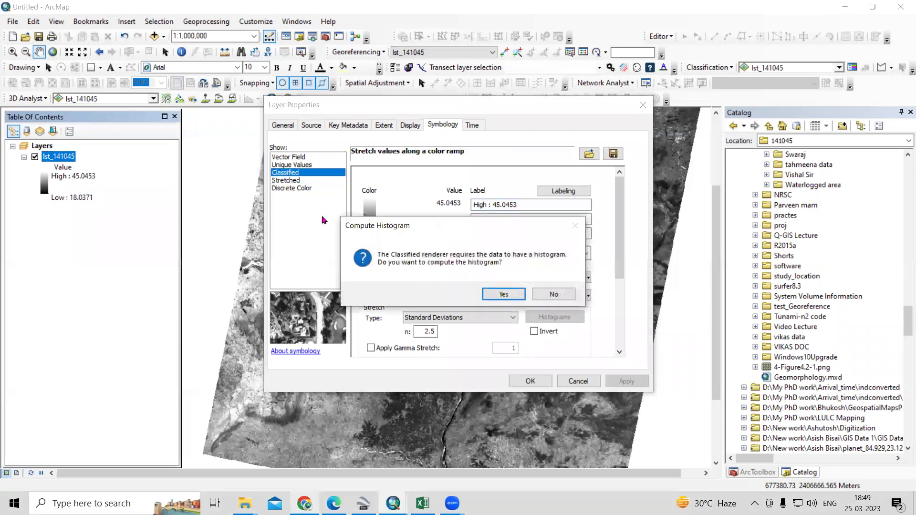
{"action": "left_click", "coordinate": [503, 294]}
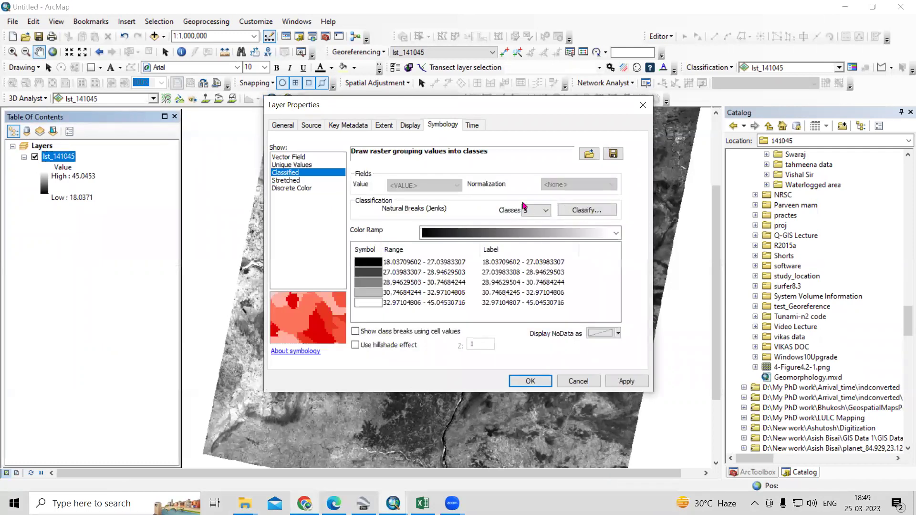
{"action": "left_click", "coordinate": [536, 210]}
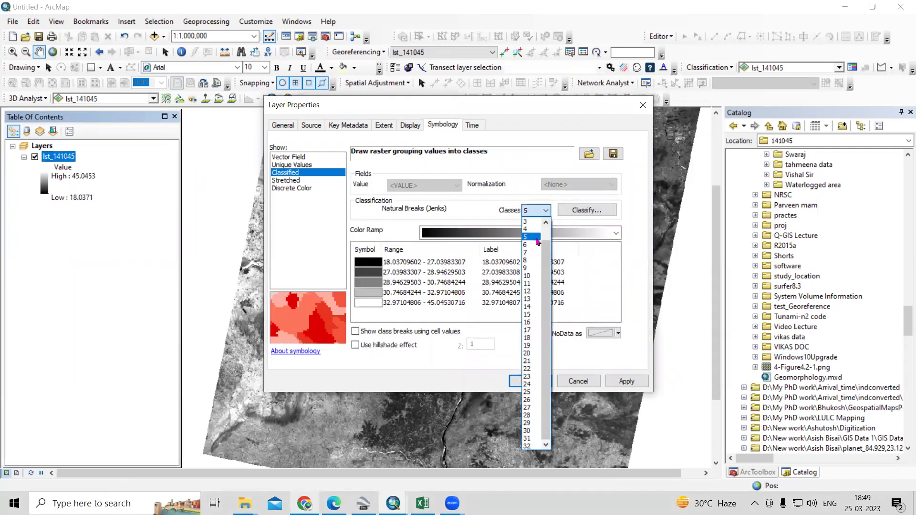
{"action": "left_click", "coordinate": [536, 238]}
{"action": "left_click", "coordinate": [529, 233]}
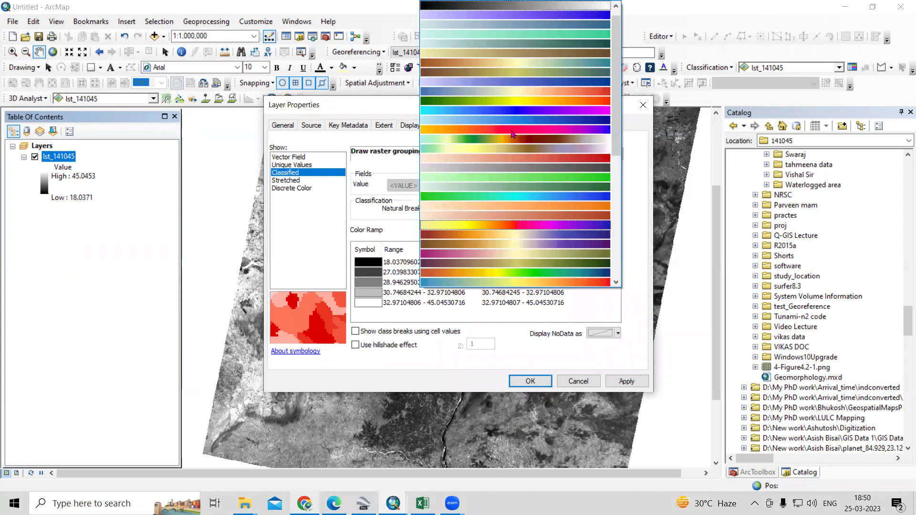
{"action": "left_click", "coordinate": [511, 101]}
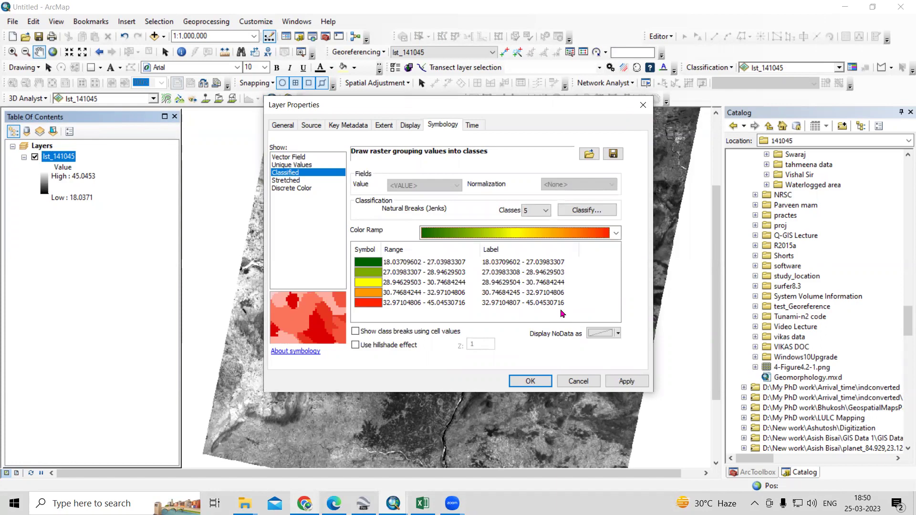
{"action": "left_click", "coordinate": [629, 381]}
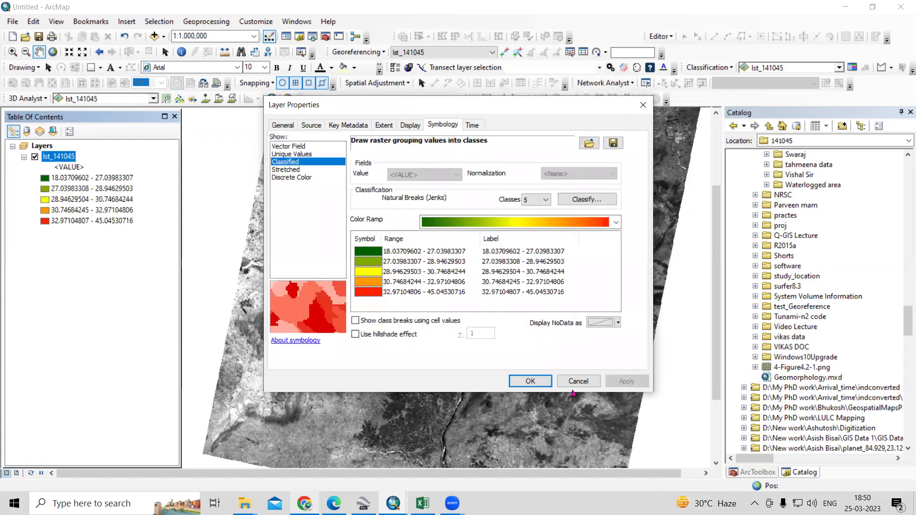
{"action": "left_click", "coordinate": [530, 381]}
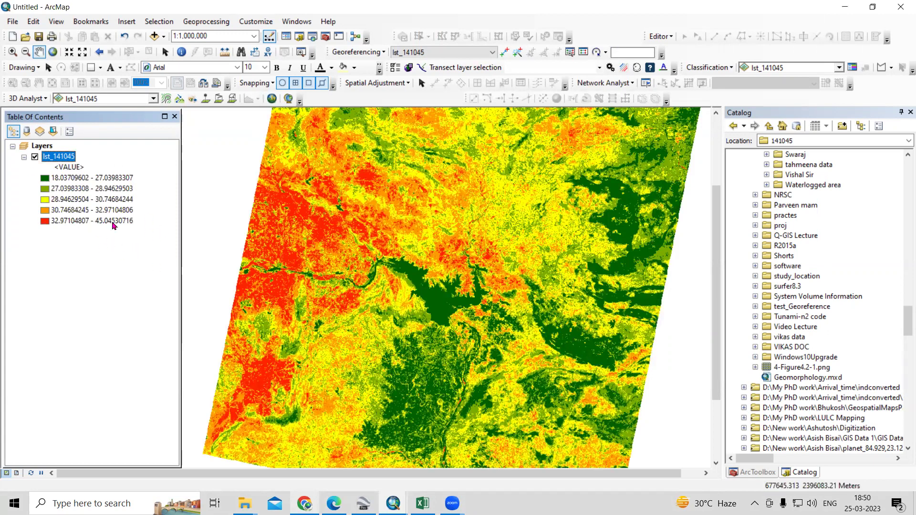
Inspect the legend's temperature class labels, then switch the side panel from Catalog to ArcToolbox
{"action": "left_click", "coordinate": [59, 182]}
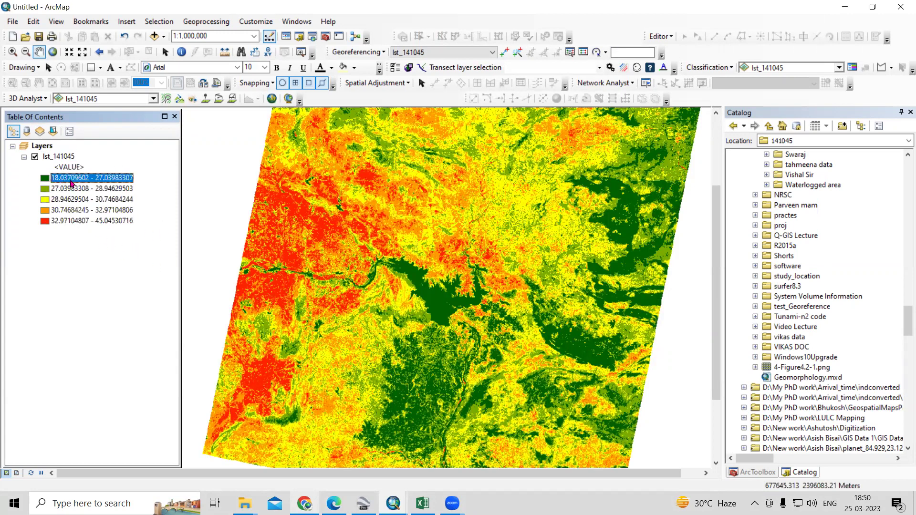
{"action": "left_click", "coordinate": [63, 190]}
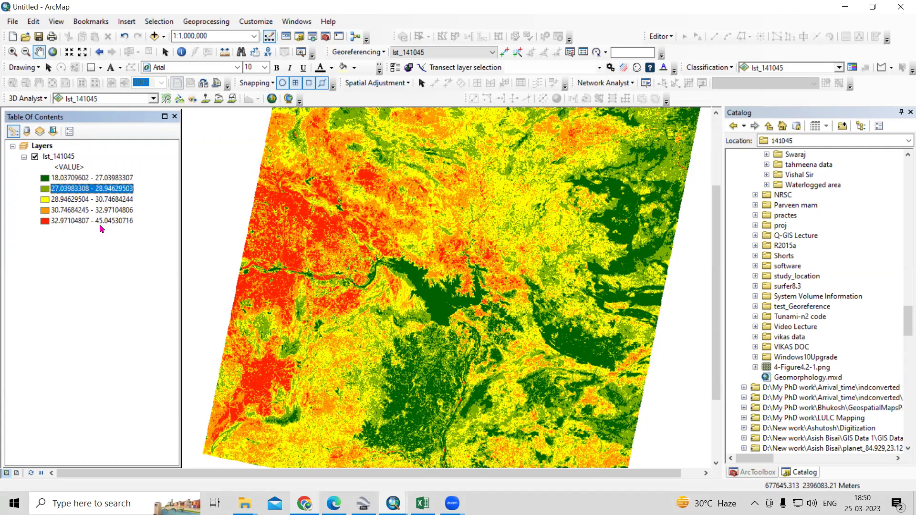
{"action": "left_click", "coordinate": [102, 268]}
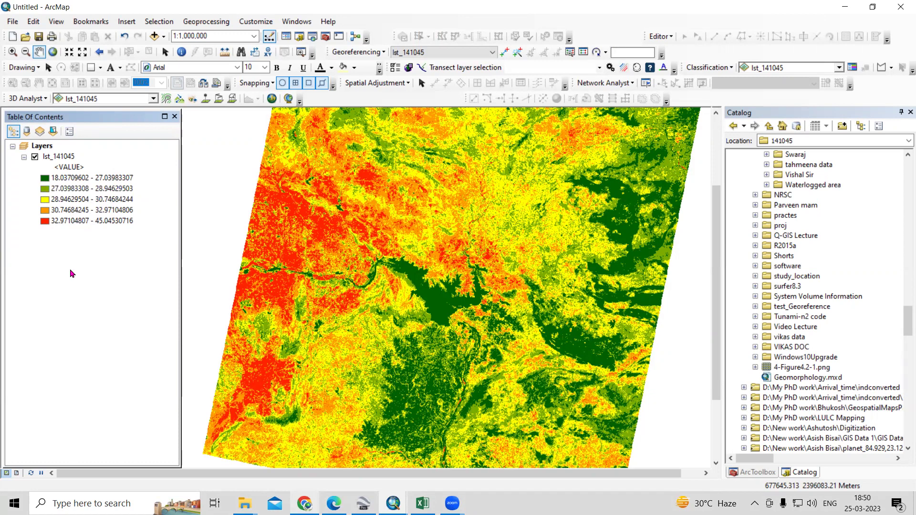
{"action": "left_click", "coordinate": [750, 473]}
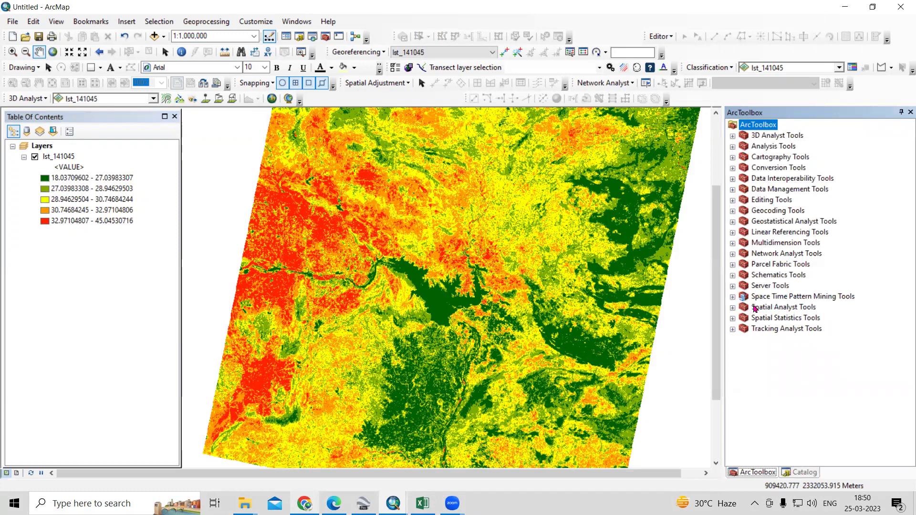
Open Spatial Analyst Tools > Reclass > Reclassify with lst_141045 as the input raster
{"action": "double_click", "coordinate": [793, 307]}
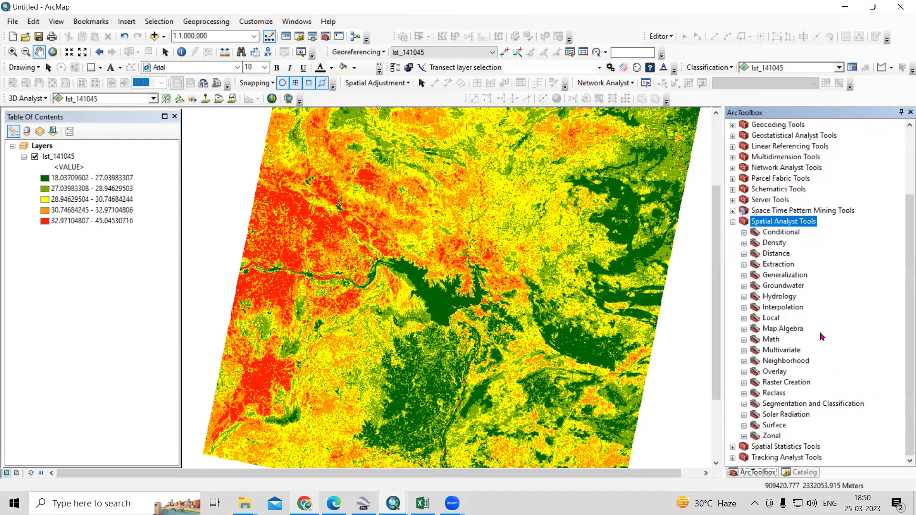
{"action": "double_click", "coordinate": [773, 394]}
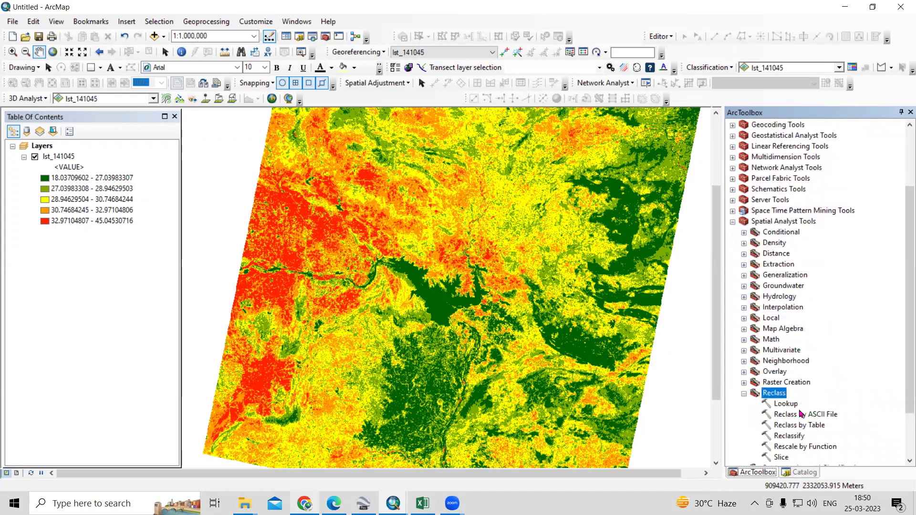
{"action": "left_click", "coordinate": [792, 372]}
{"action": "double_click", "coordinate": [788, 372]}
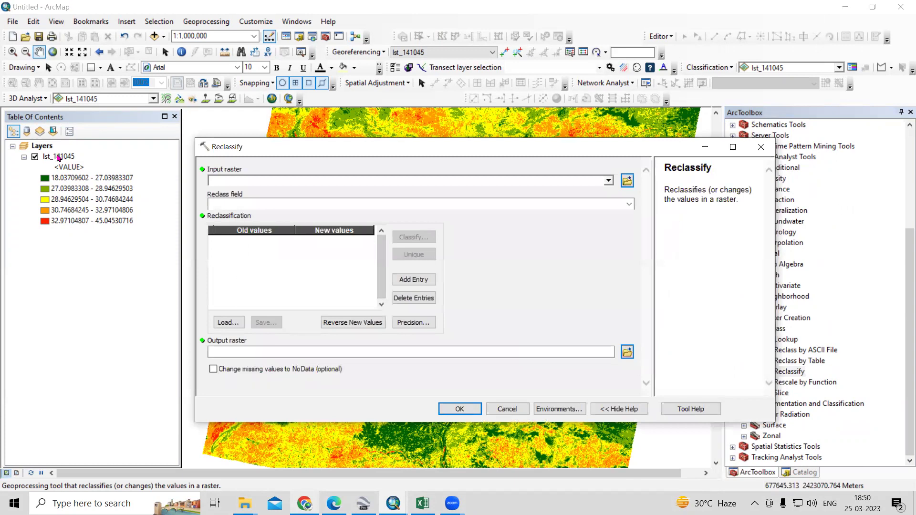
{"action": "left_click_drag", "start_coordinate": [56, 158], "coordinate": [275, 181]}
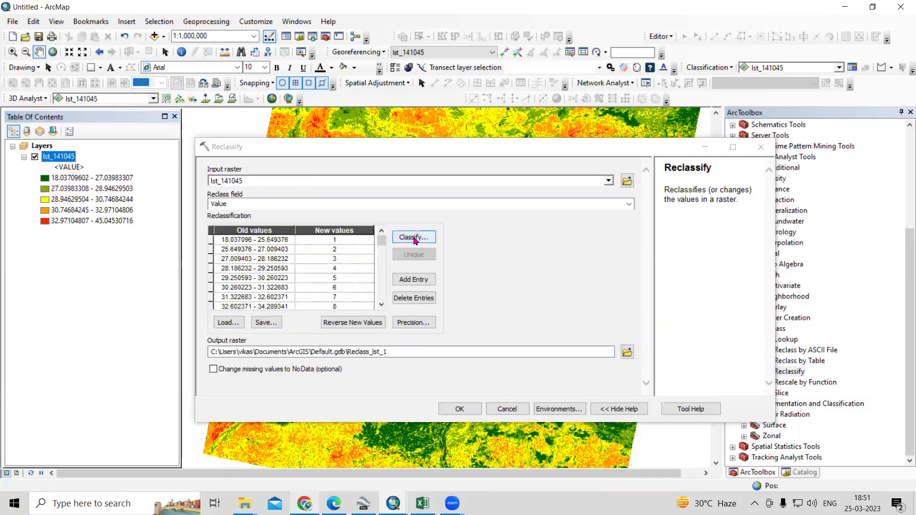
{"action": "left_click", "coordinate": [415, 237]}
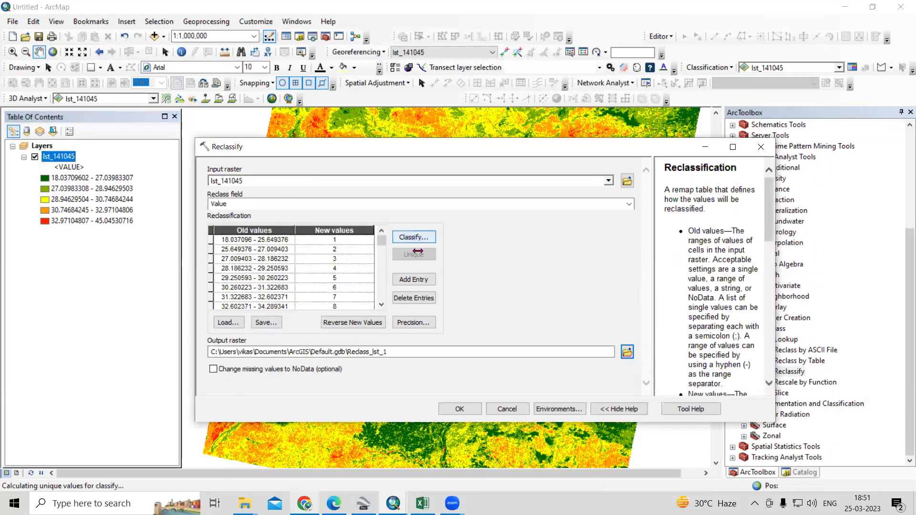
Classify the reclass ranges into 5 Natural Breaks classes, breaking at 27.039833, 28.946295, 30.746842, 32.971048, 45.045307
{"action": "left_click", "coordinate": [385, 185]}
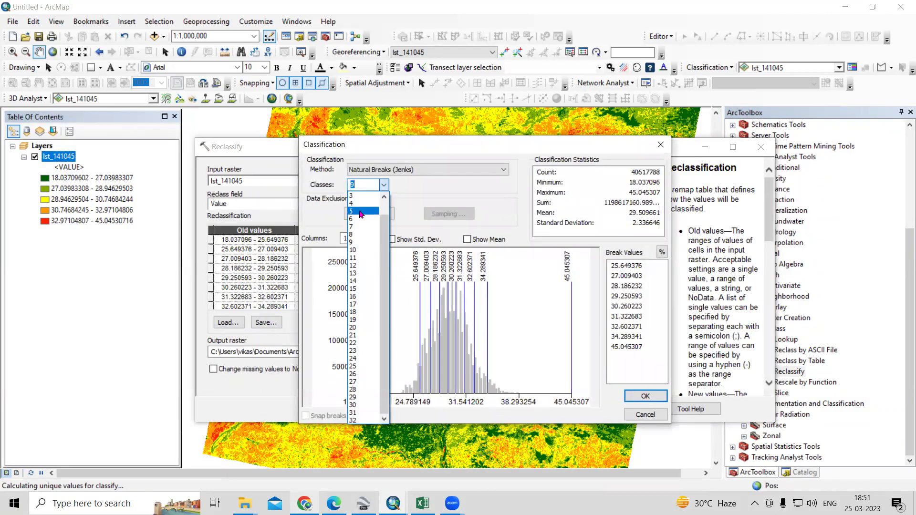
{"action": "left_click", "coordinate": [362, 215]}
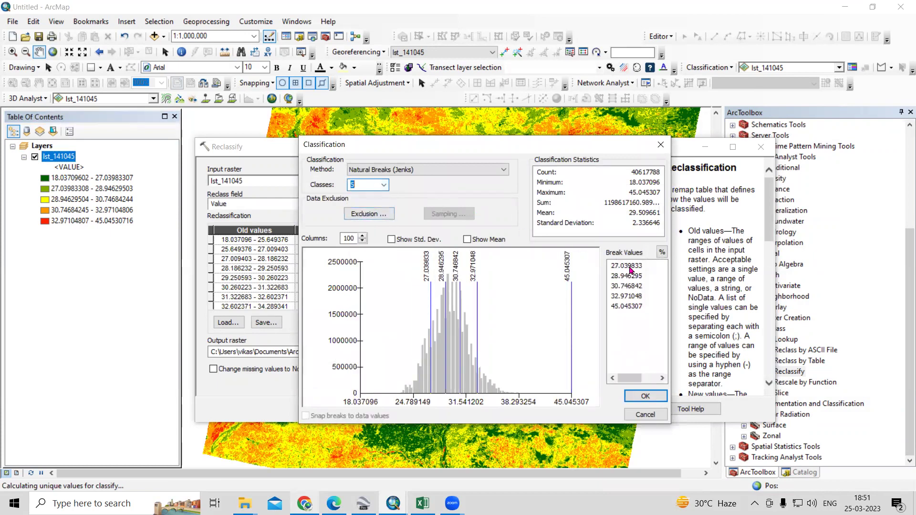
{"action": "left_click", "coordinate": [628, 266]}
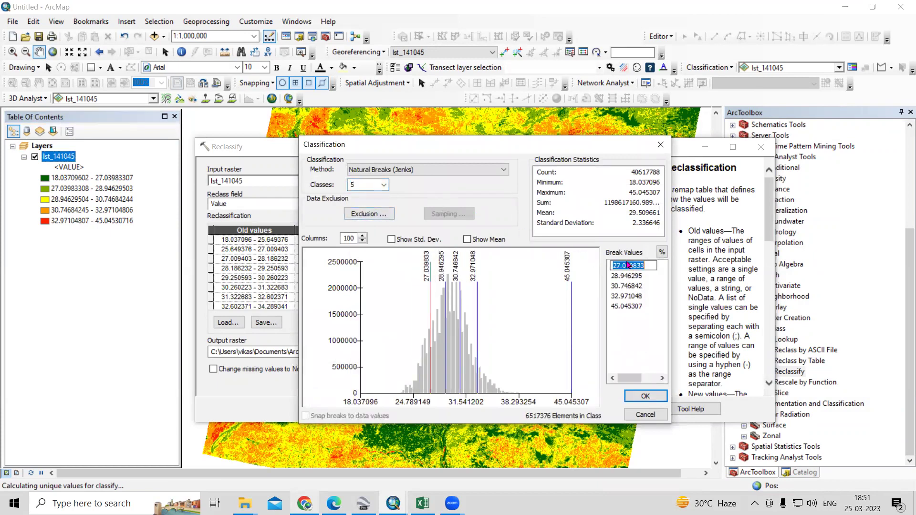
{"action": "left_click", "coordinate": [617, 351]}
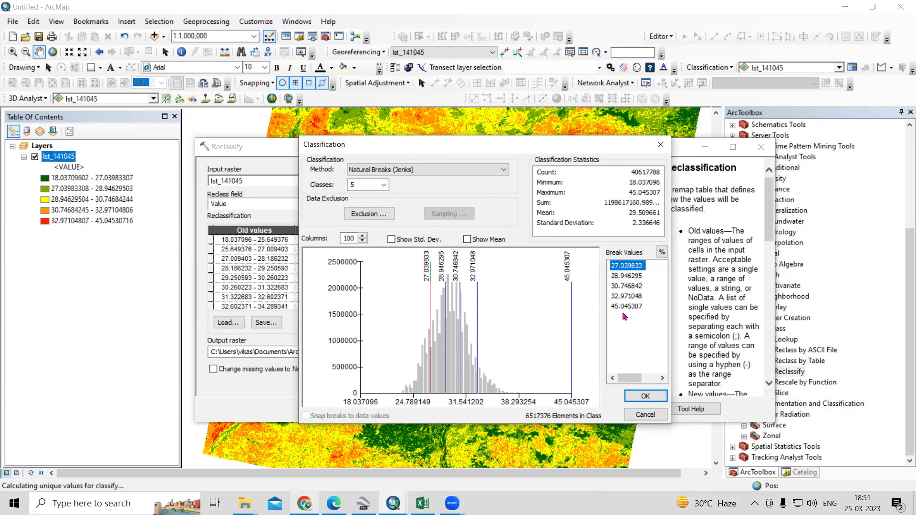
{"action": "left_click", "coordinate": [645, 396]}
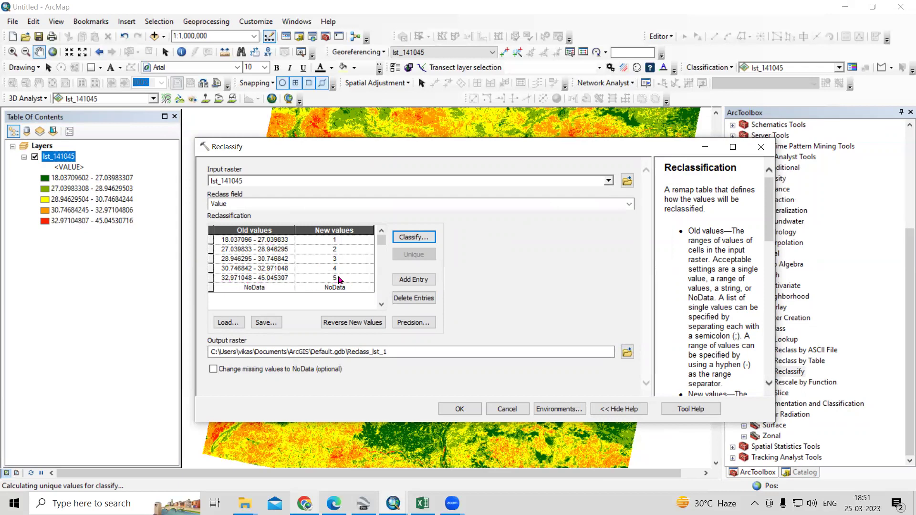
Save the reclassified output as LST_Reclass.tif in calculate_LST_area and run Reclassify
{"action": "left_click", "coordinate": [628, 353]}
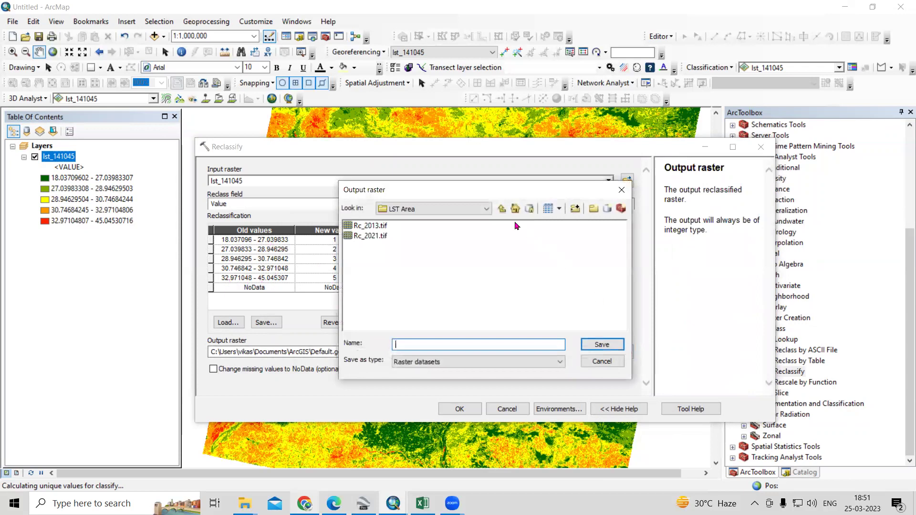
{"action": "left_click", "coordinate": [503, 213]}
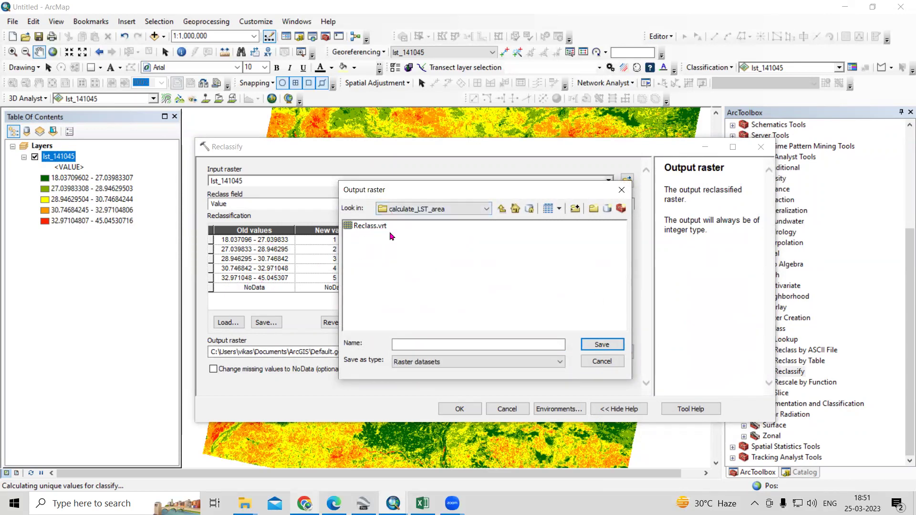
{"action": "left_click", "coordinate": [417, 342]}
{"action": "left_click", "coordinate": [602, 344]}
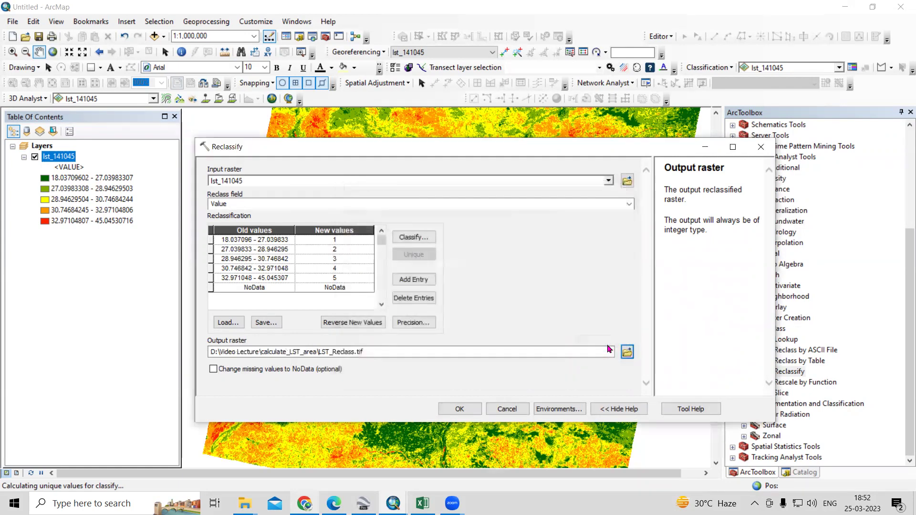
{"action": "left_click", "coordinate": [471, 409]}
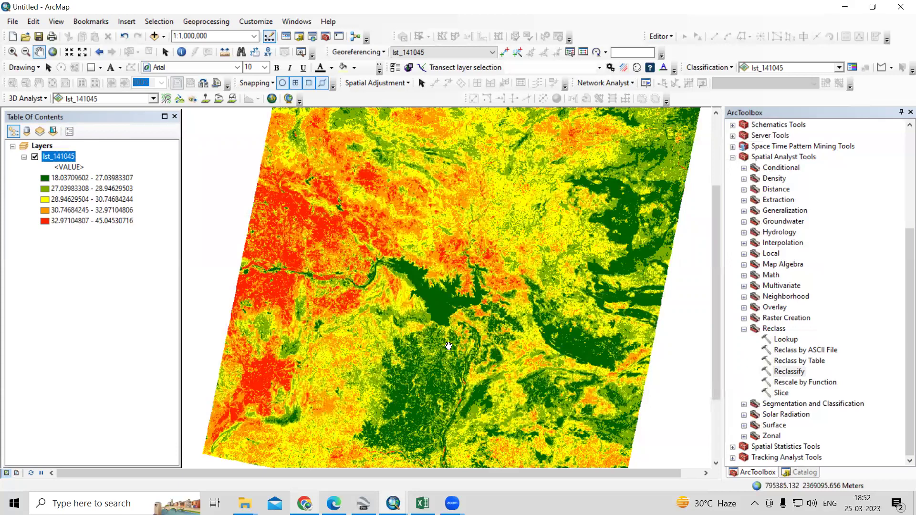
Zoom the map out and back while Reclassify adds LST_Reclass.tif with classes 1–5
{"action": "scroll", "coordinate": [448, 346], "scroll_direction": "down", "scroll_amount": 1}
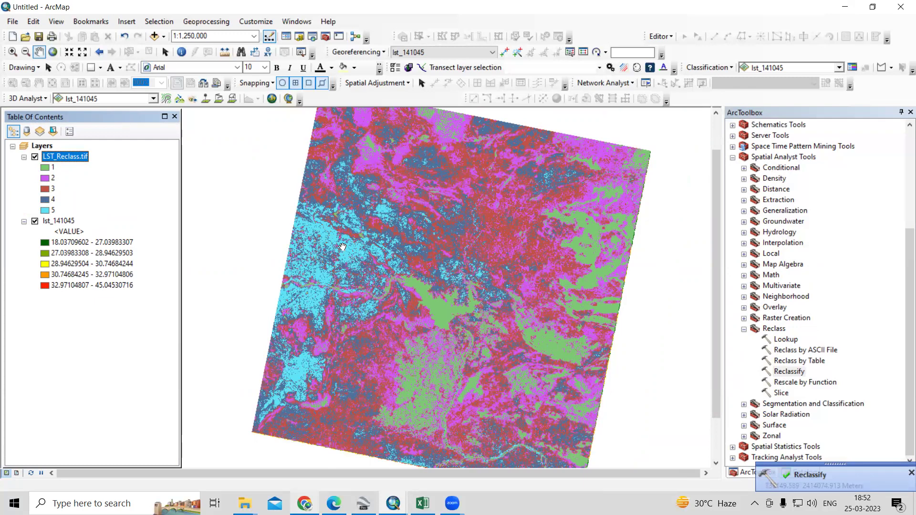
{"action": "scroll", "coordinate": [814, 259], "scroll_direction": "up", "scroll_amount": 5}
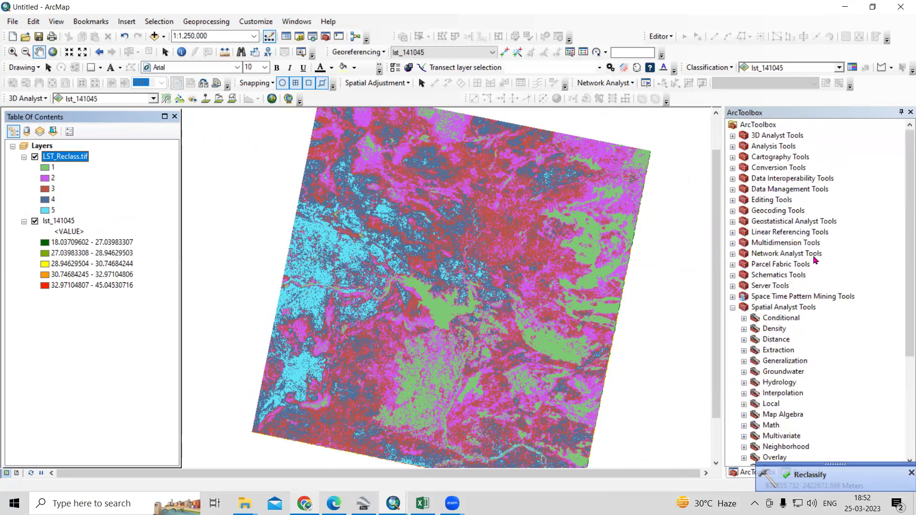
Convert LST_Reclass.tif to polygons with Raster to Polygon, output Ras_poly_Lst.shp in calculate_LST_area
{"action": "double_click", "coordinate": [781, 168]}
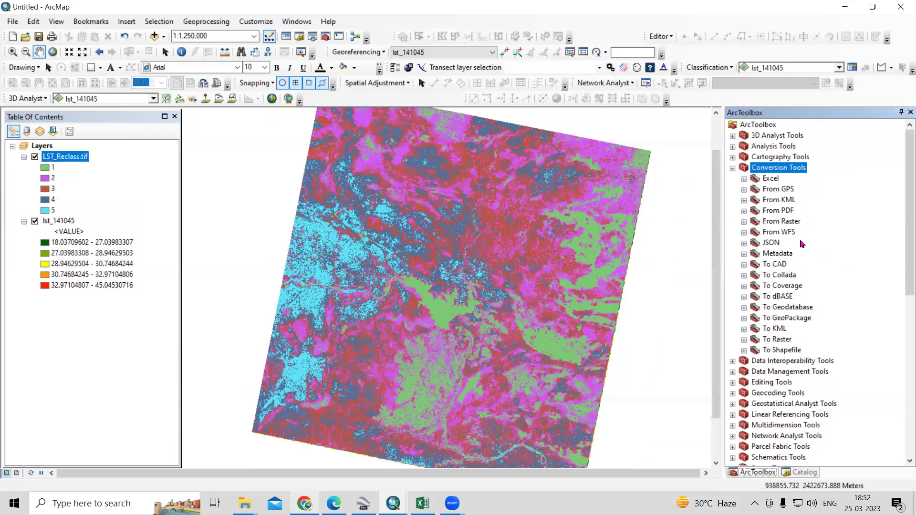
{"action": "double_click", "coordinate": [781, 221]}
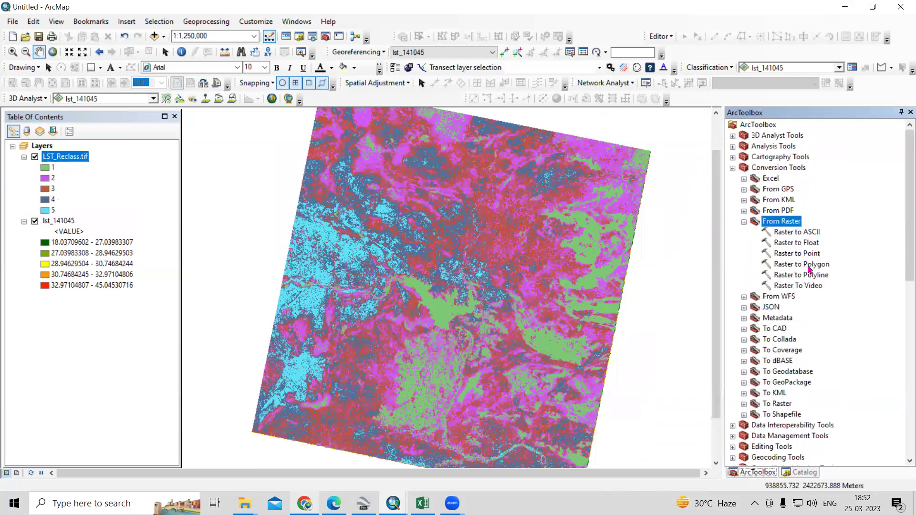
{"action": "double_click", "coordinate": [801, 264]}
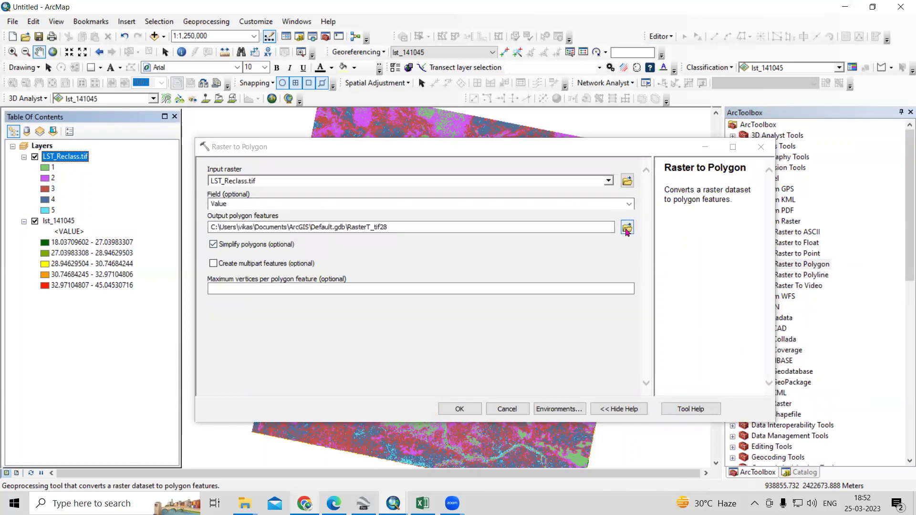
{"action": "left_click", "coordinate": [627, 229]}
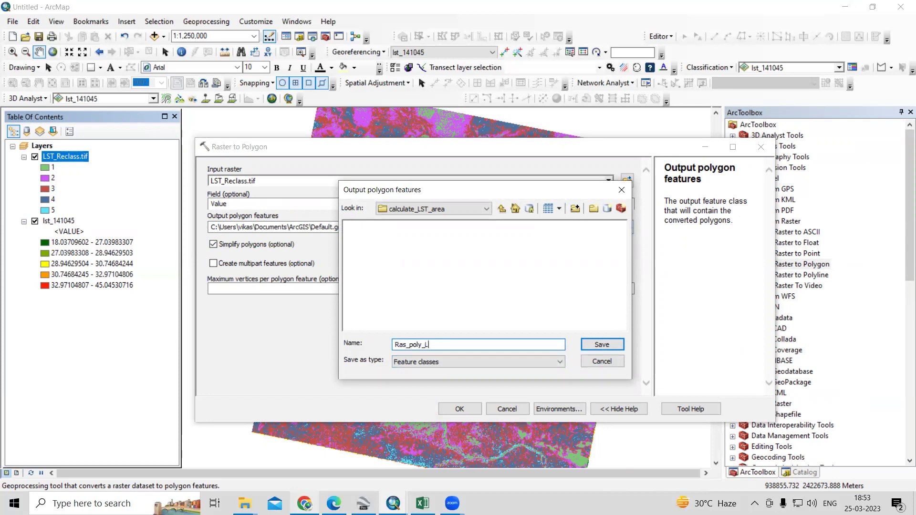
{"action": "left_click", "coordinate": [602, 345]}
{"action": "left_click", "coordinate": [459, 410]}
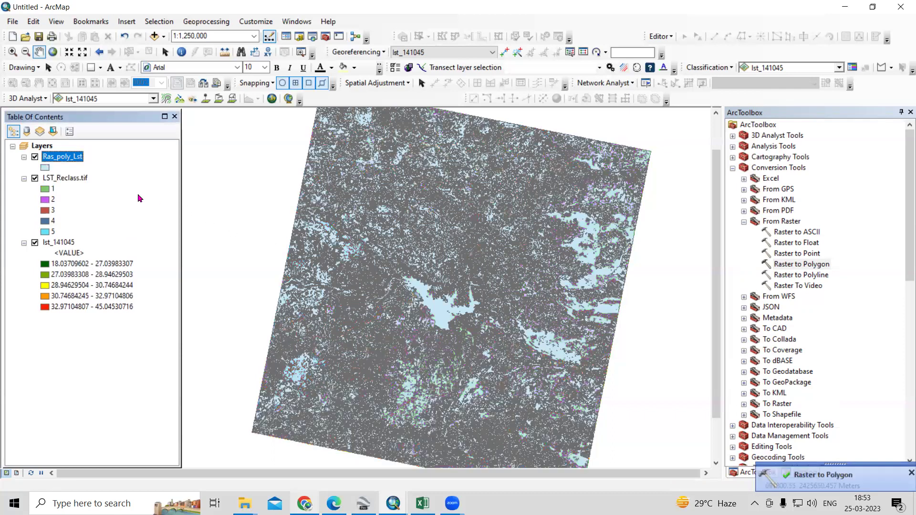
Review the Ras_poly_Lst attribute table, close it, and open the Geoprocessing menu
{"action": "right_click", "coordinate": [67, 162]}
{"action": "left_click", "coordinate": [88, 194]}
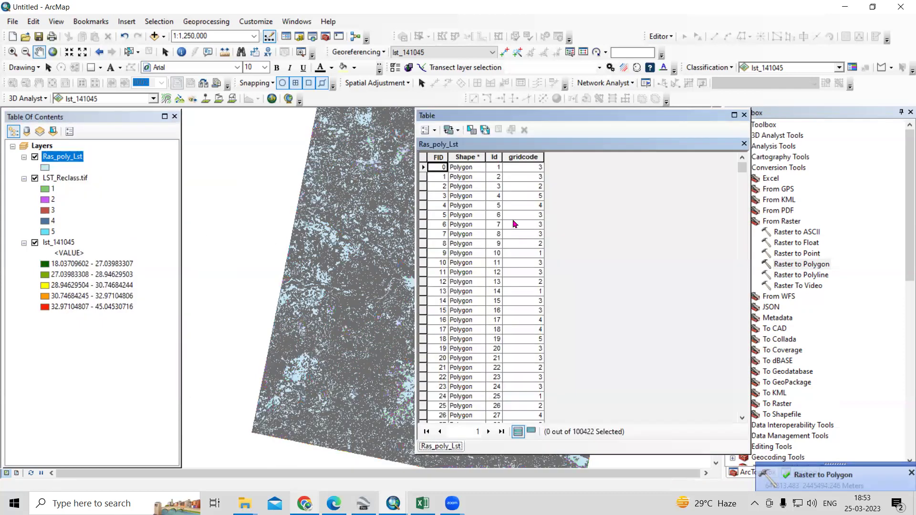
{"action": "scroll", "coordinate": [436, 184], "scroll_direction": "down", "scroll_amount": 20}
{"action": "scroll", "coordinate": [435, 200], "scroll_direction": "up", "scroll_amount": 5}
{"action": "scroll", "coordinate": [528, 185], "scroll_direction": "up", "scroll_amount": 20}
{"action": "scroll", "coordinate": [530, 178], "scroll_direction": "down", "scroll_amount": 4}
{"action": "scroll", "coordinate": [530, 179], "scroll_direction": "down", "scroll_amount": 5}
{"action": "scroll", "coordinate": [532, 177], "scroll_direction": "up", "scroll_amount": 12}
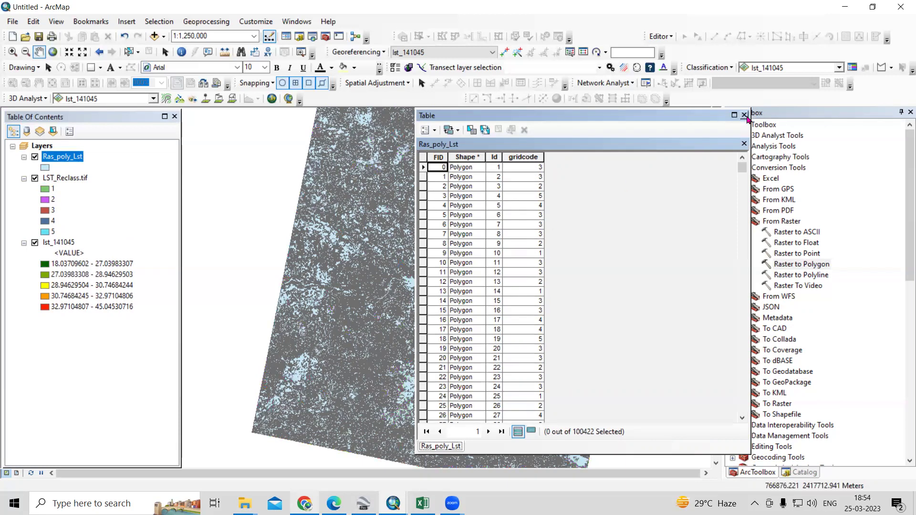
{"action": "left_click", "coordinate": [745, 116]}
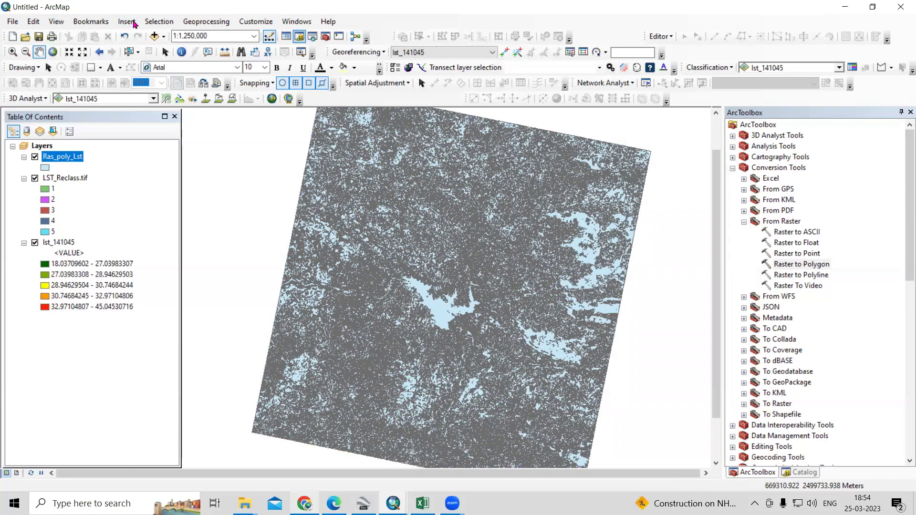
{"action": "left_click", "coordinate": [203, 22]}
Dissolve Ras_poly_Lst by gridcode into Dissolve.shp in the calculate_LST_area folder
{"action": "left_click", "coordinate": [219, 105]}
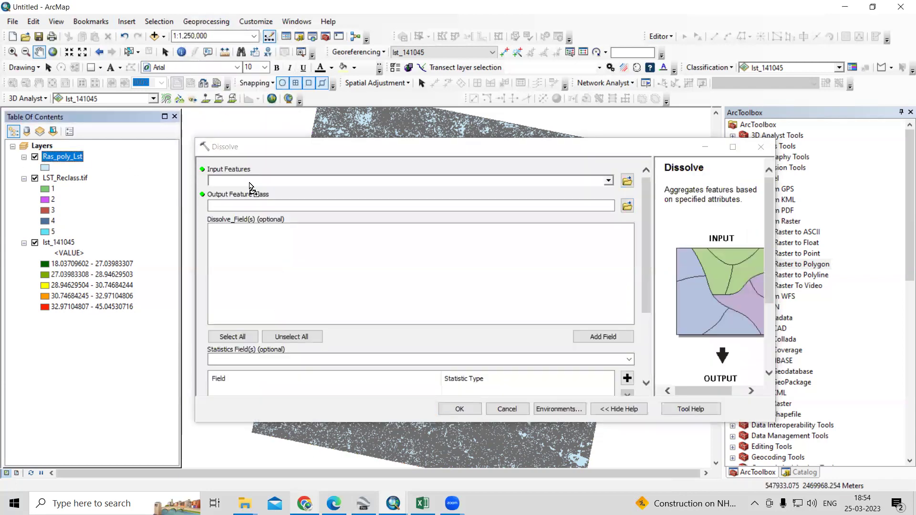
{"action": "left_click_drag", "start_coordinate": [250, 186], "coordinate": [262, 181]}
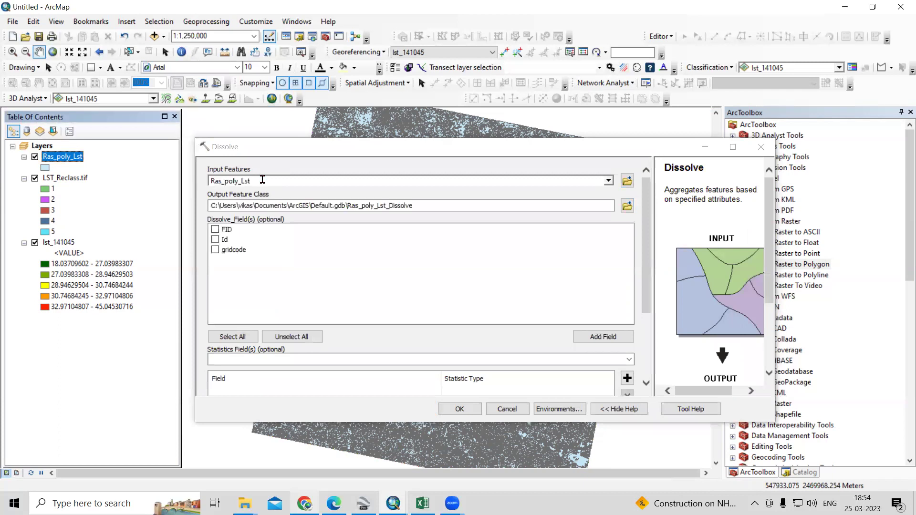
{"action": "left_click", "coordinate": [627, 206]}
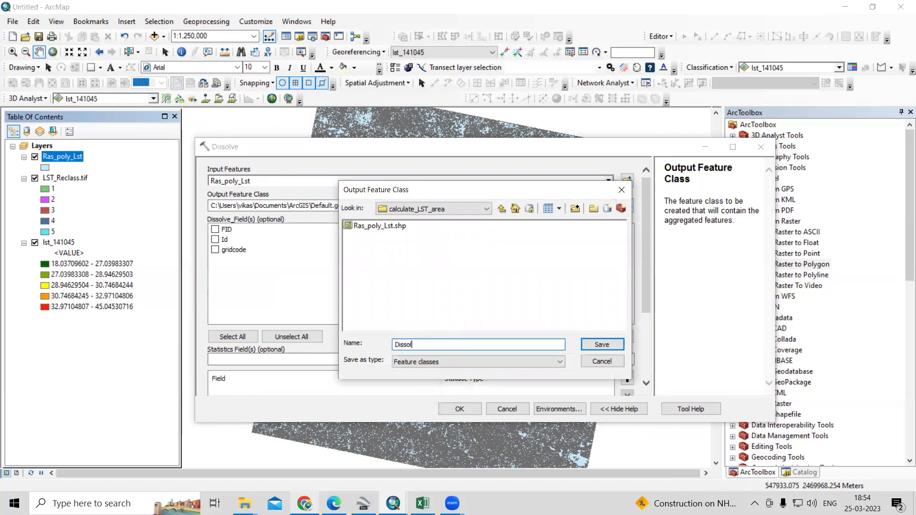
{"action": "type", "text": "Dissolve"}
{"action": "left_click", "coordinate": [582, 346]}
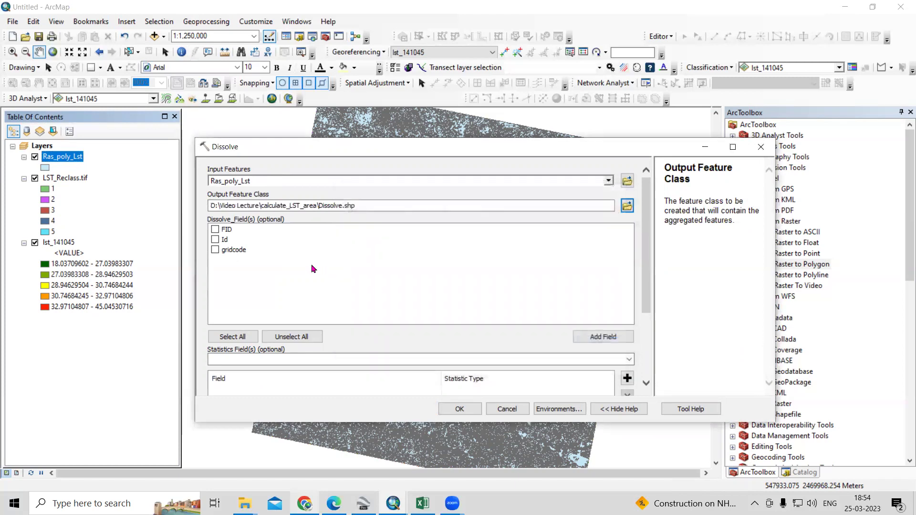
{"action": "left_click", "coordinate": [214, 250]}
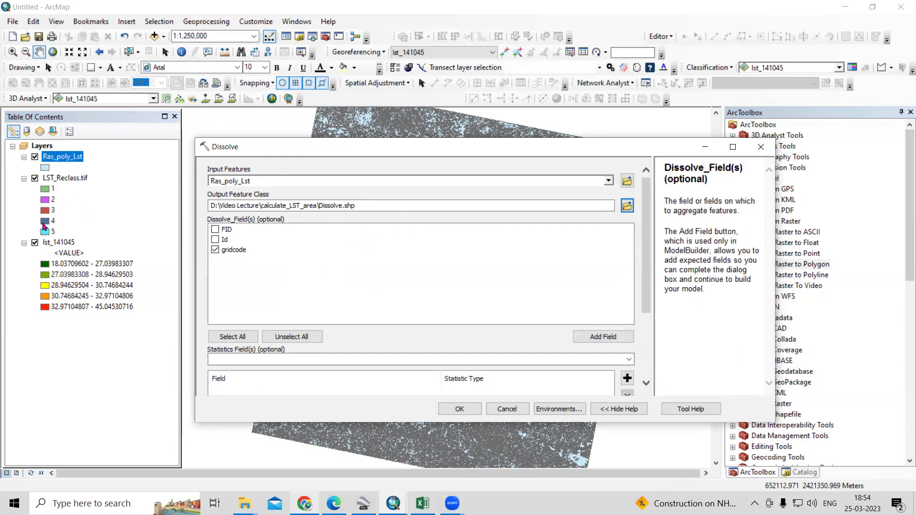
{"action": "left_click", "coordinate": [465, 413]}
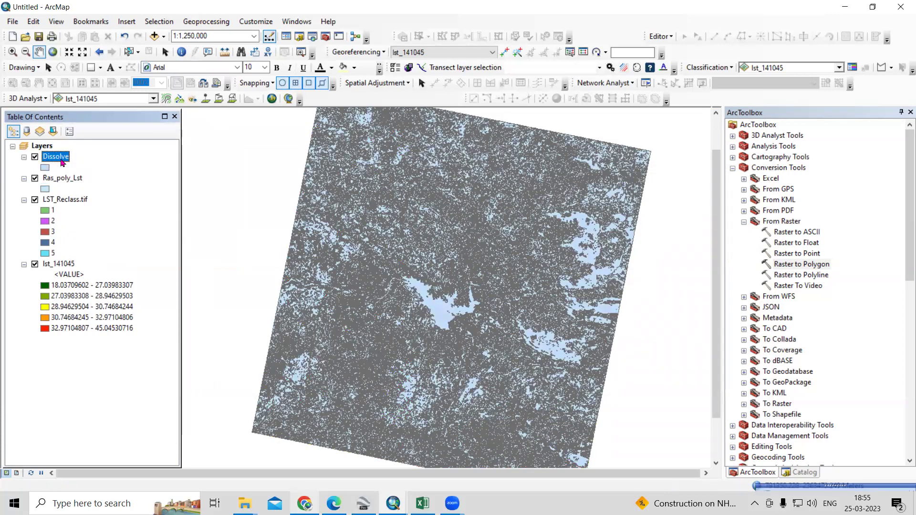
{"action": "right_click", "coordinate": [61, 163]}
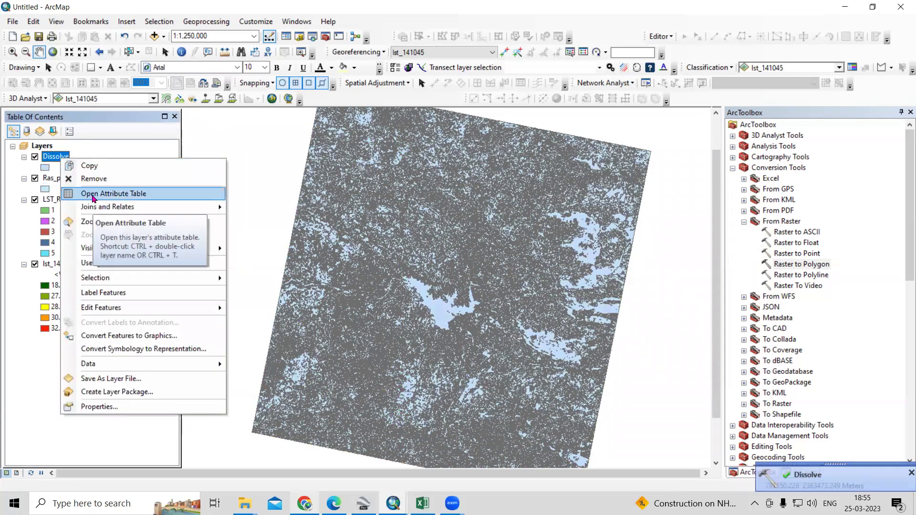
Open the Dissolve attribute table and inspect each record's gridcode
{"action": "left_click", "coordinate": [93, 199]}
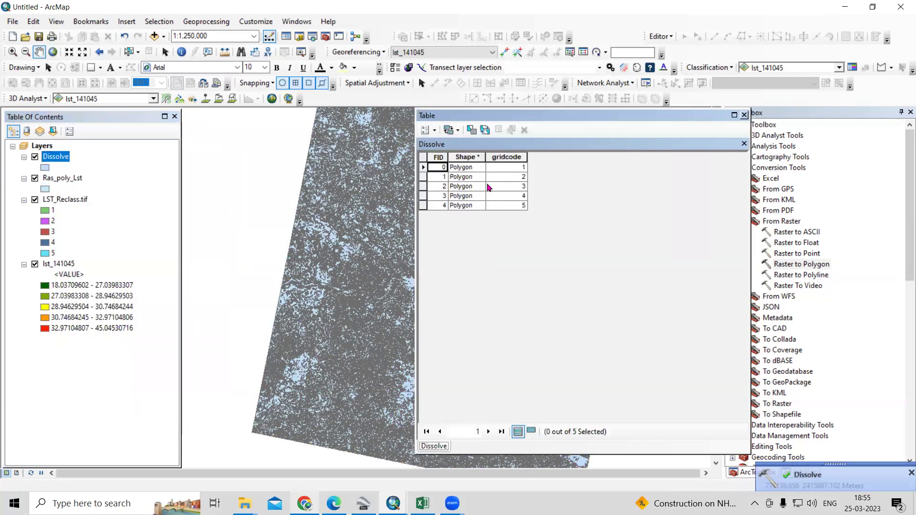
{"action": "left_click", "coordinate": [501, 167]}
{"action": "left_click", "coordinate": [502, 179]}
{"action": "left_click", "coordinate": [504, 188]}
{"action": "left_click", "coordinate": [508, 206]}
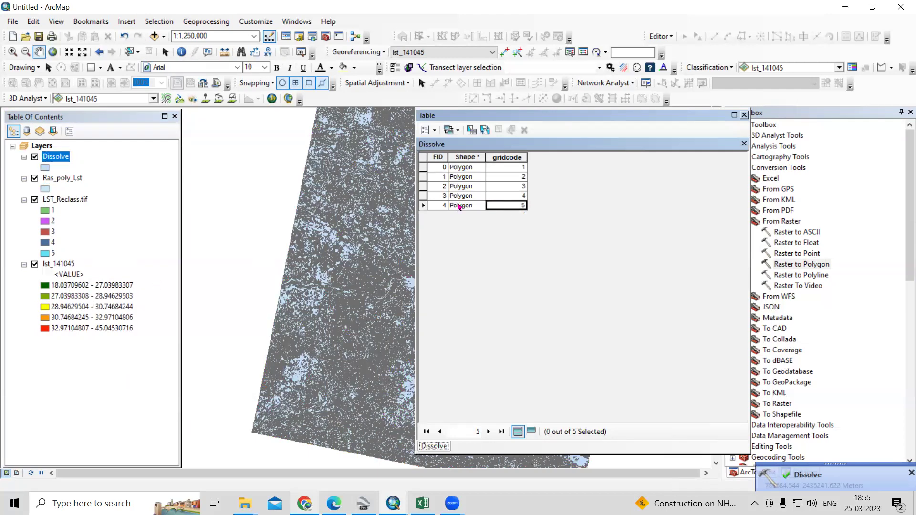
Add a new Float field named Area to the Dissolve table
{"action": "left_click", "coordinate": [425, 129]}
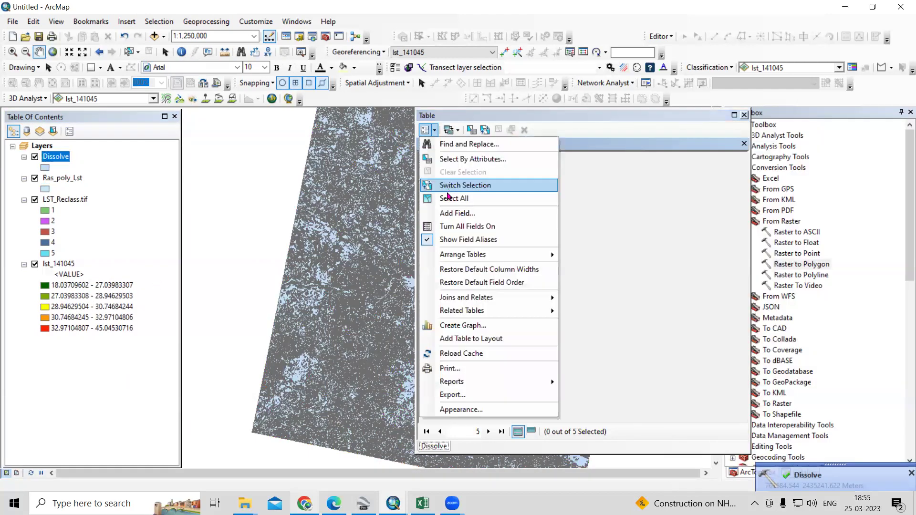
{"action": "left_click", "coordinate": [454, 213]}
{"action": "type", "text": "Area"}
{"action": "left_click", "coordinate": [526, 206]}
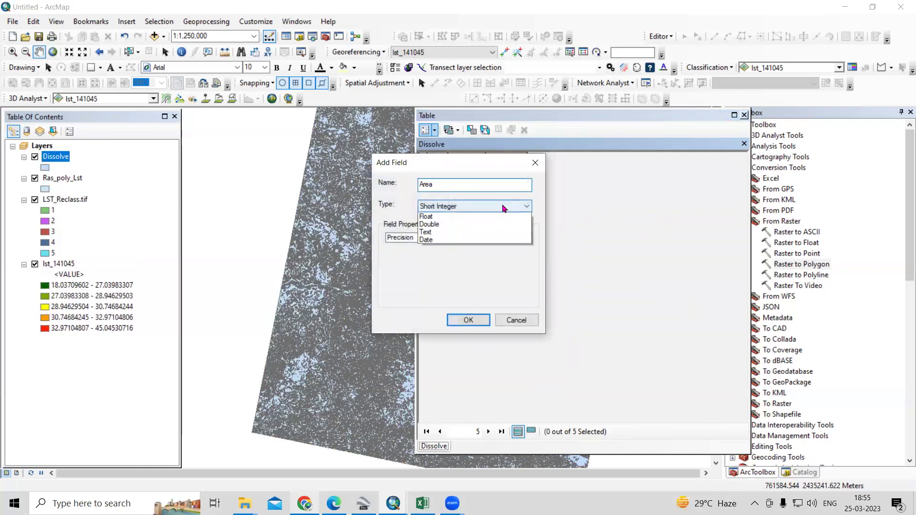
{"action": "left_click", "coordinate": [488, 235]}
{"action": "left_click", "coordinate": [468, 320]}
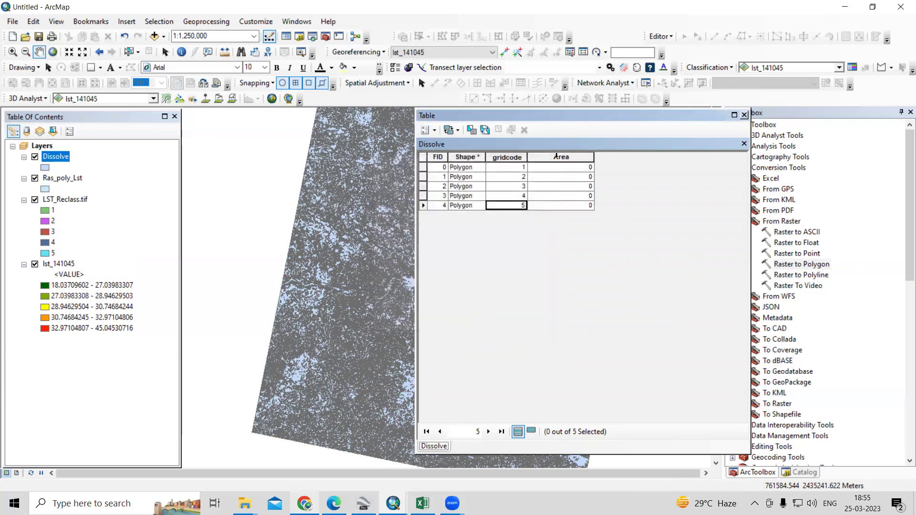
{"action": "left_click", "coordinate": [558, 157]}
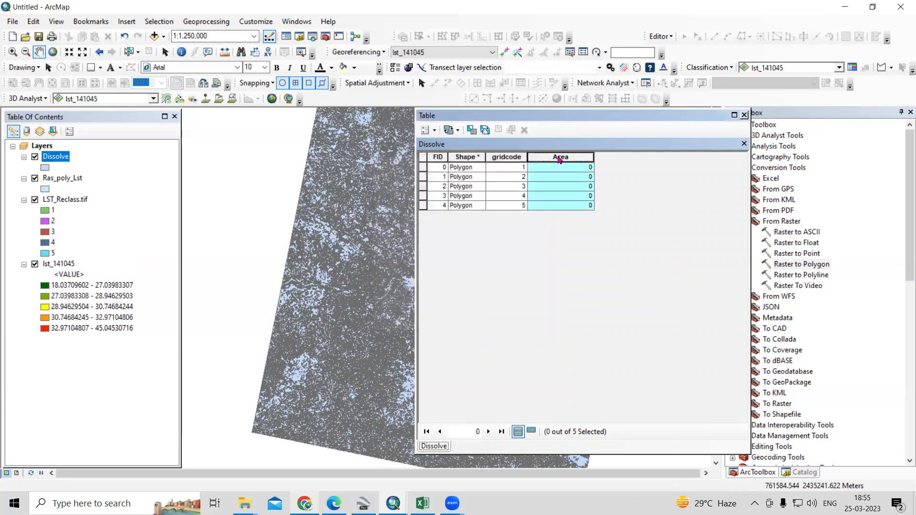
Calculate the Area field in square kilometres, giving 5472.88, 8842.48, 11549.6, 7949.48 and 2741.24 for gridcodes 1–5
{"action": "right_click", "coordinate": [559, 159]}
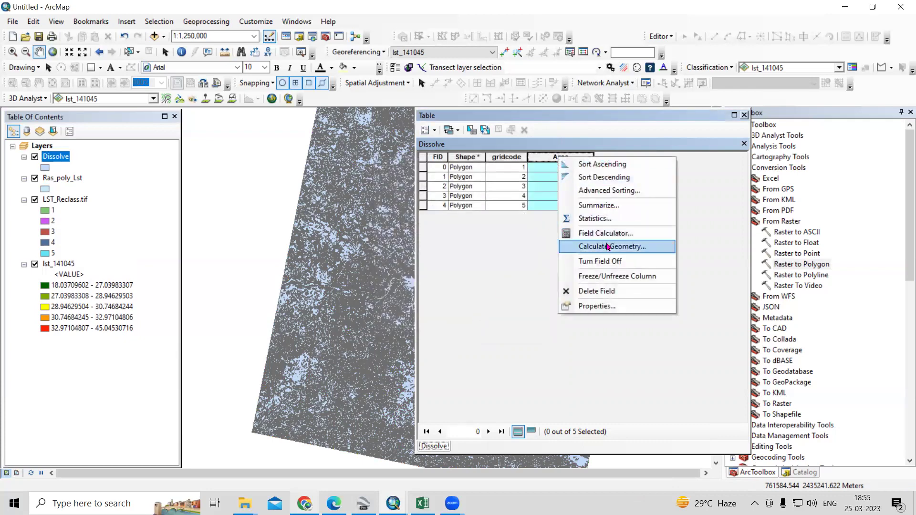
{"action": "left_click", "coordinate": [634, 248]}
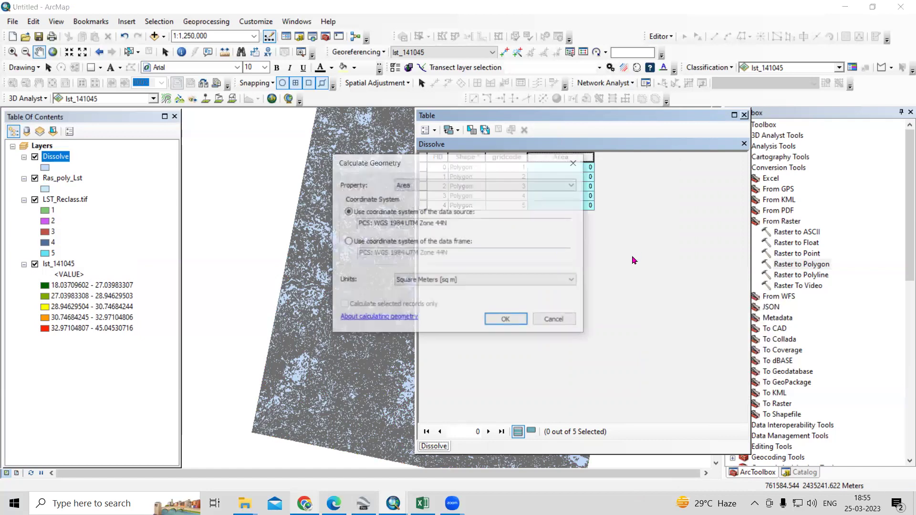
{"action": "left_click", "coordinate": [450, 282]}
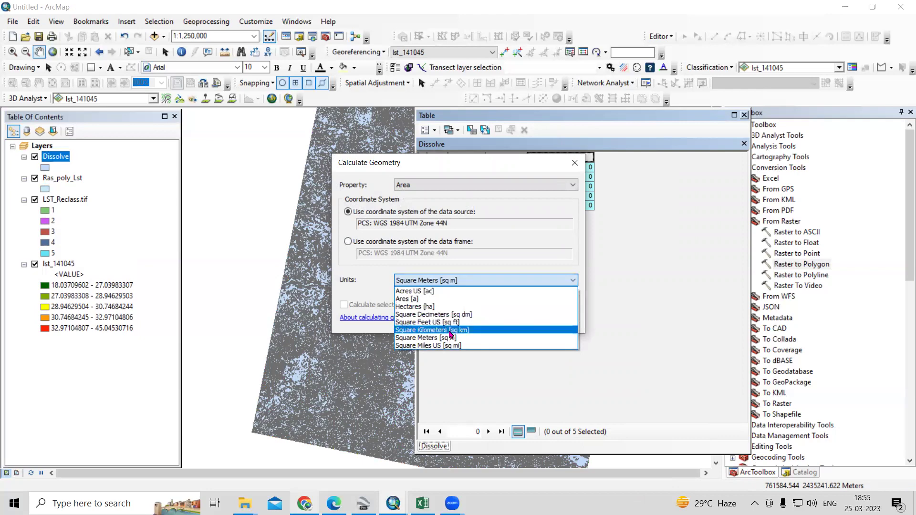
{"action": "left_click", "coordinate": [451, 331]}
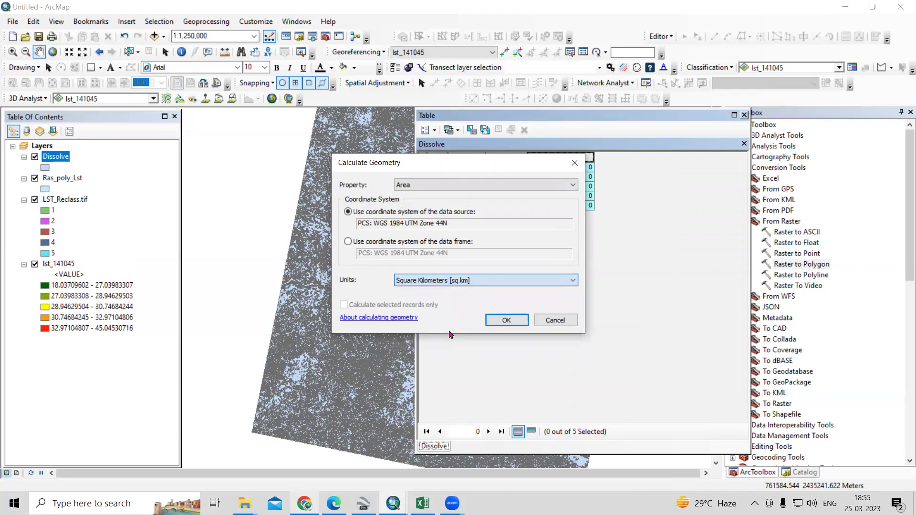
{"action": "left_click", "coordinate": [506, 320]}
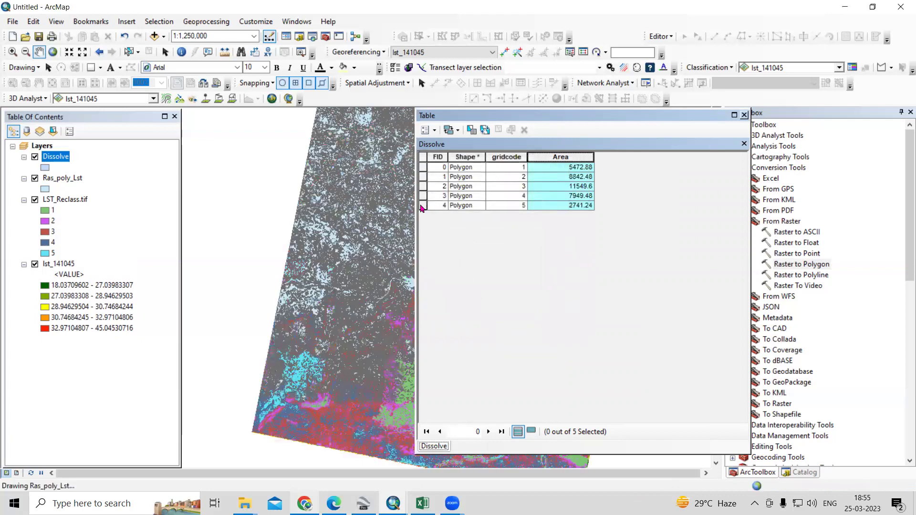
{"action": "left_click", "coordinate": [422, 206]}
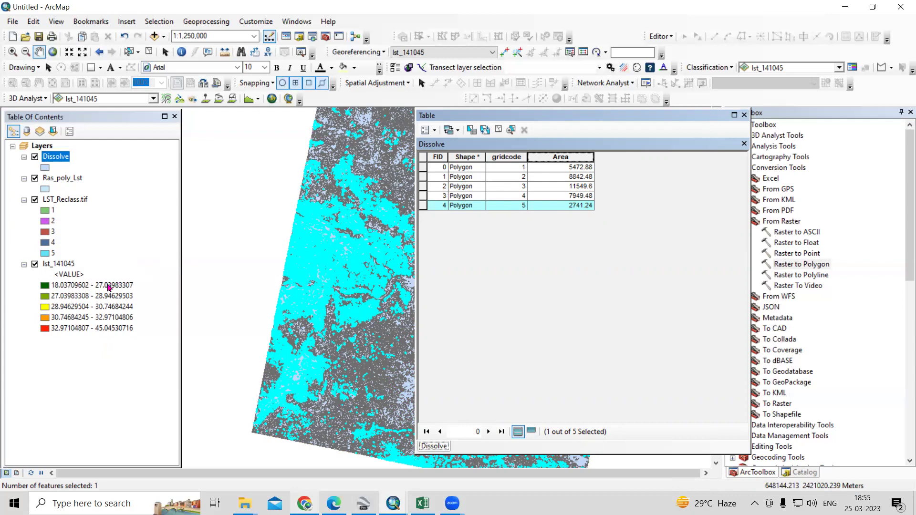
Check the gridcode 1 record, clear the selection, and hide Dissolve, Ras_poly_Lst and LST_Reclass.tif
{"action": "left_click", "coordinate": [574, 168]}
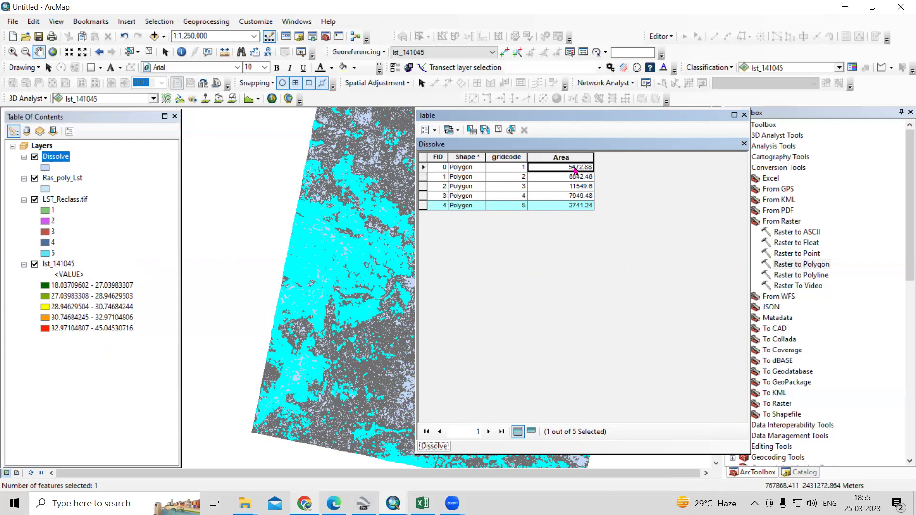
{"action": "left_click", "coordinate": [149, 52]}
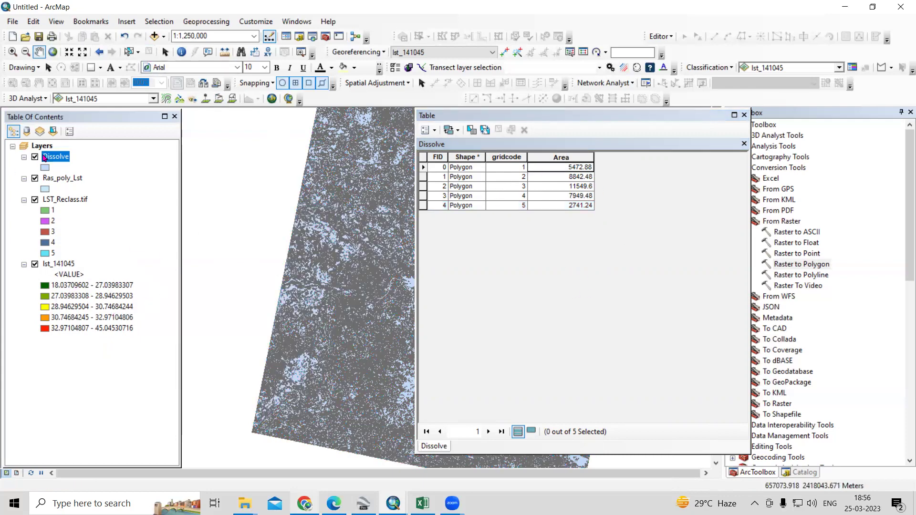
{"action": "left_click", "coordinate": [35, 157]}
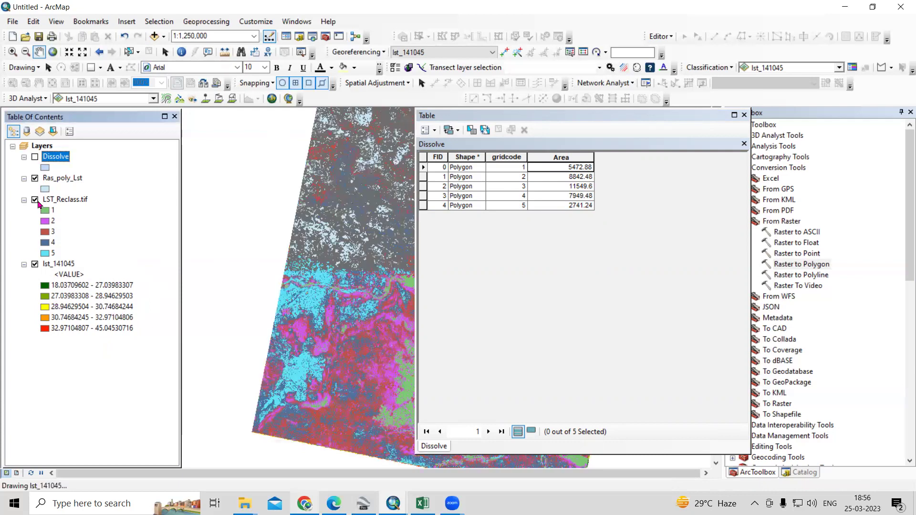
{"action": "left_click", "coordinate": [34, 200]}
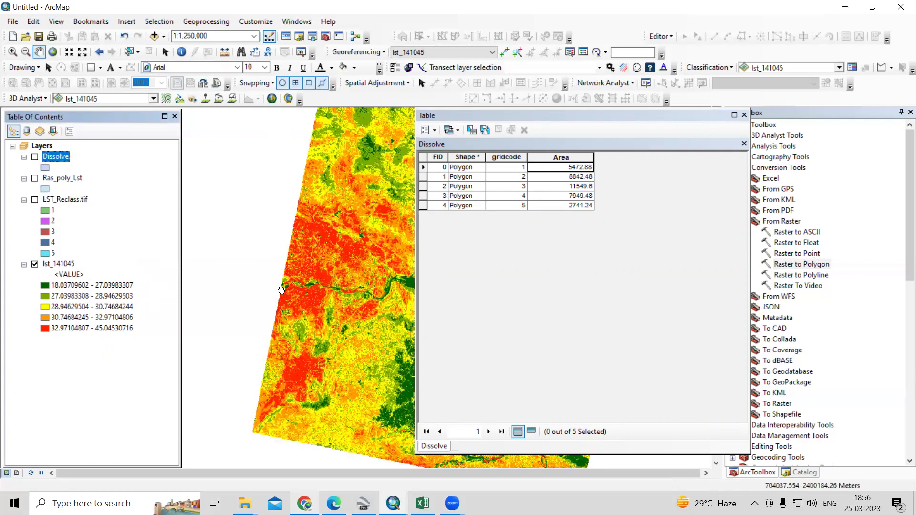